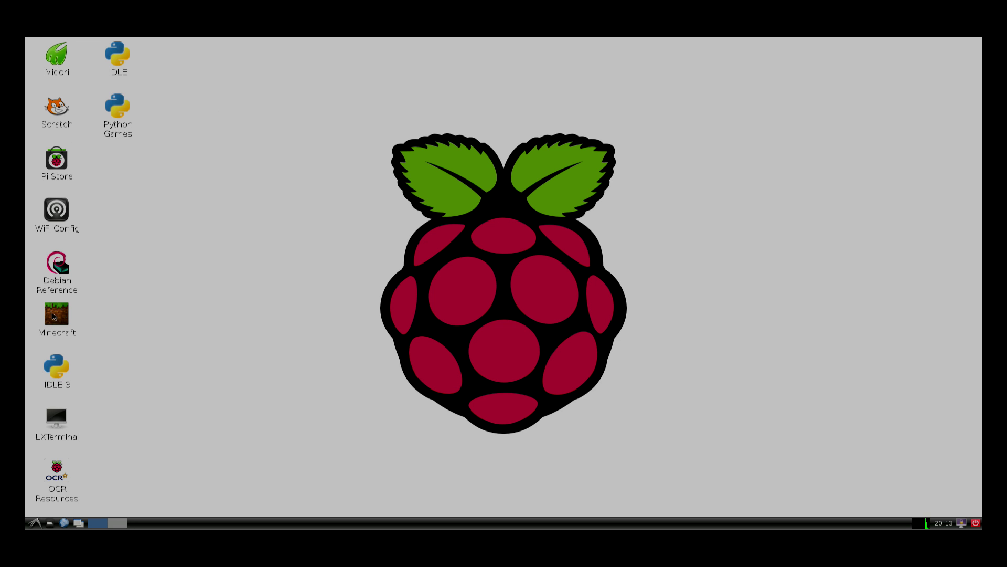
Launch Minecraft, view its world list and the delete prompt without deleting the world, and close the game
{"action": "left_click", "coordinate": [54, 314]}
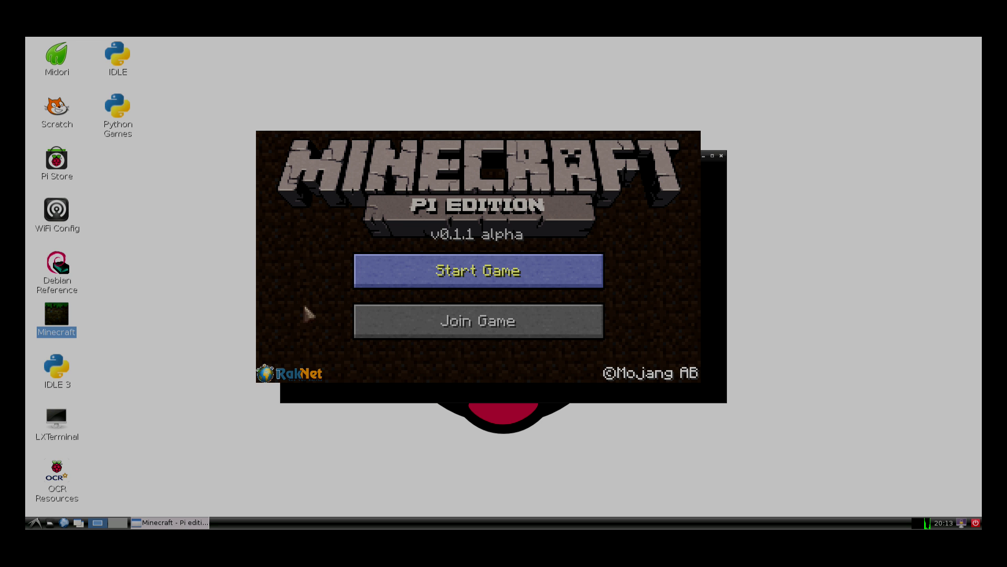
{"action": "left_click", "coordinate": [412, 283]}
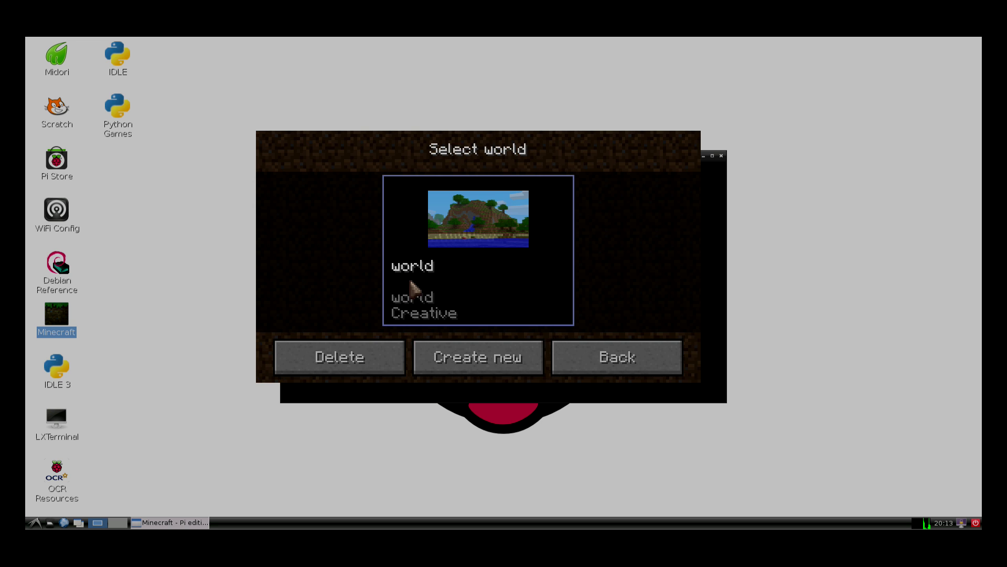
{"action": "left_click", "coordinate": [347, 363]}
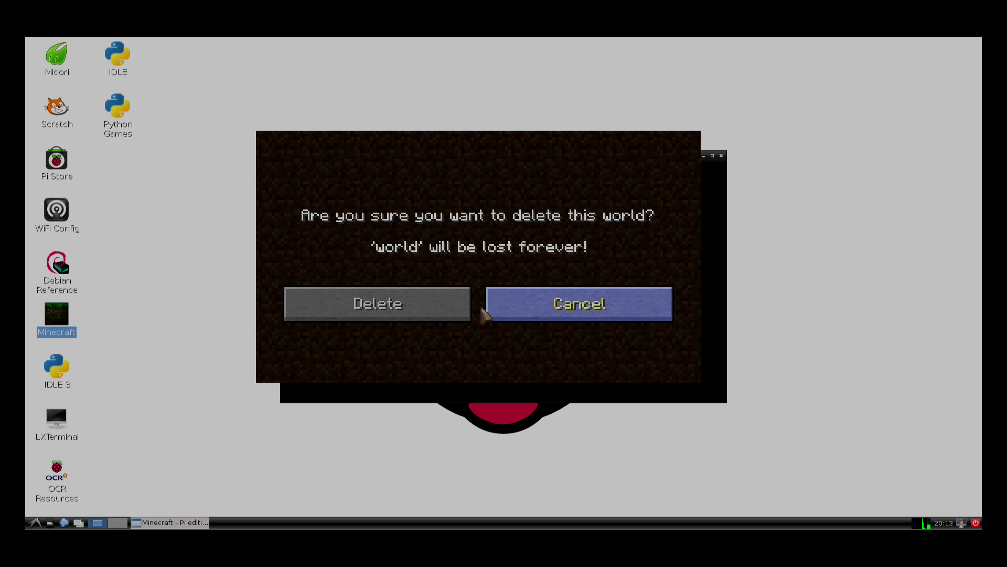
{"action": "left_click", "coordinate": [506, 312]}
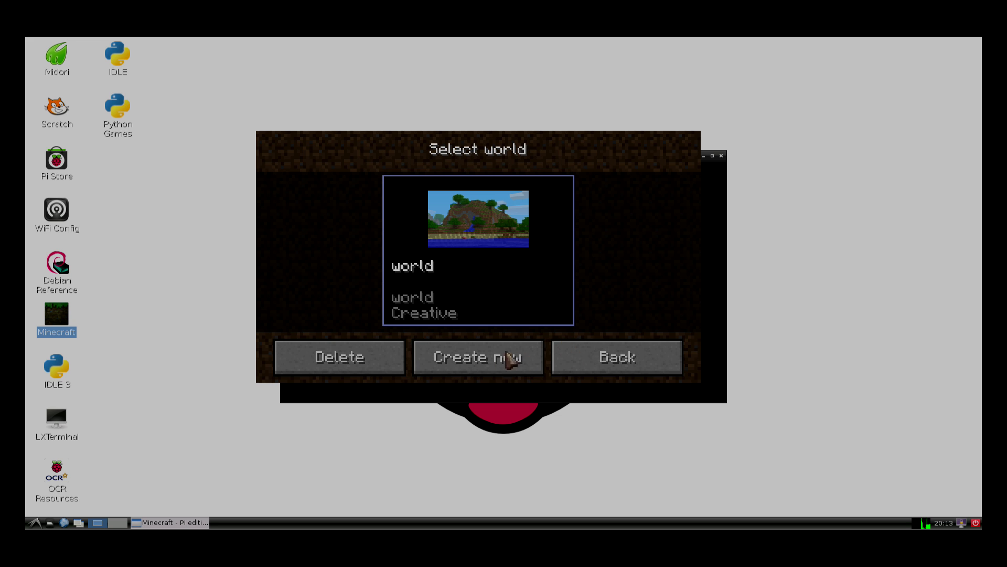
{"action": "left_click", "coordinate": [572, 354]}
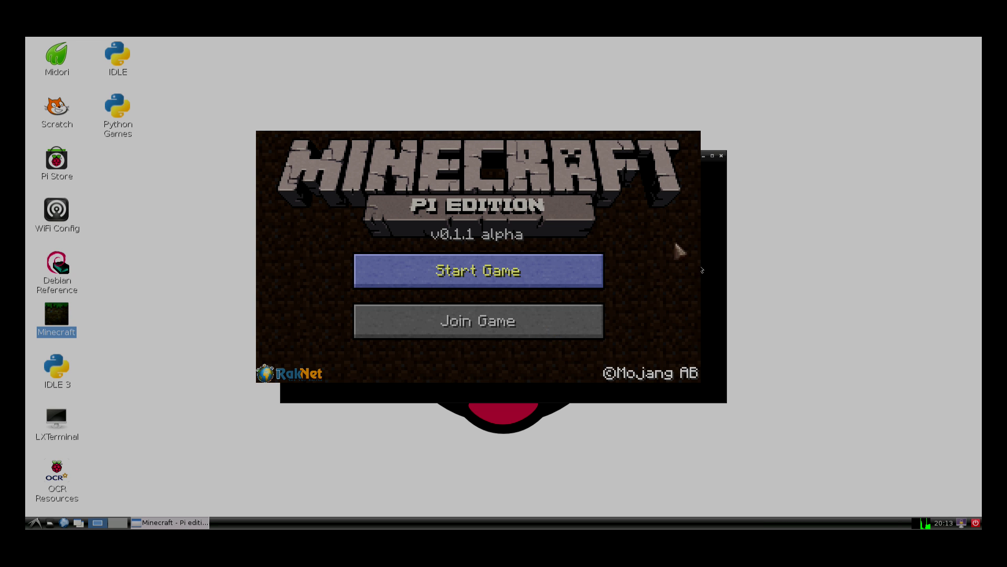
{"action": "left_click", "coordinate": [722, 156]}
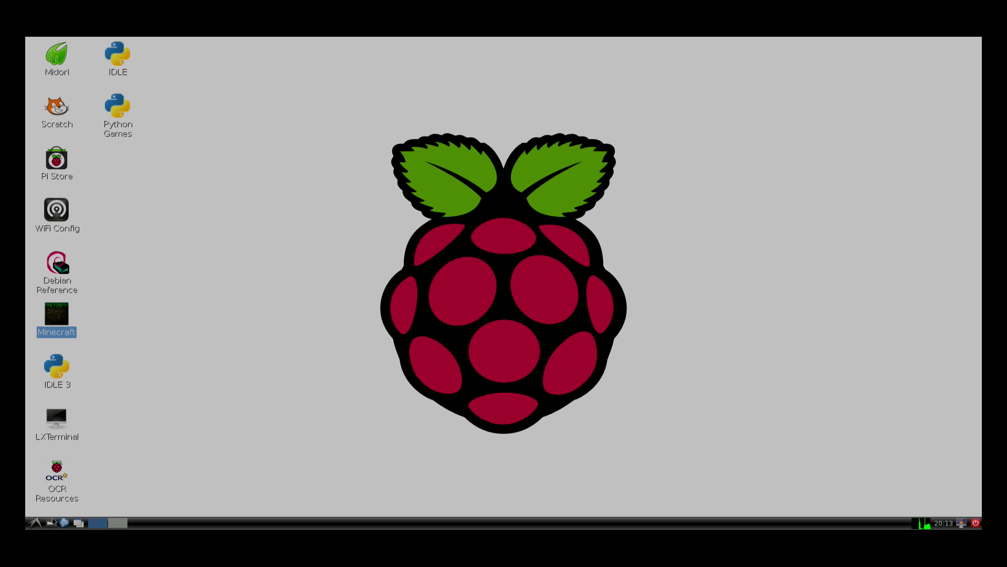
Delete the mcpi folder and the three minecraft-pi-0.1.1 archives from the pi home folder
{"action": "key", "text": "super+e"}
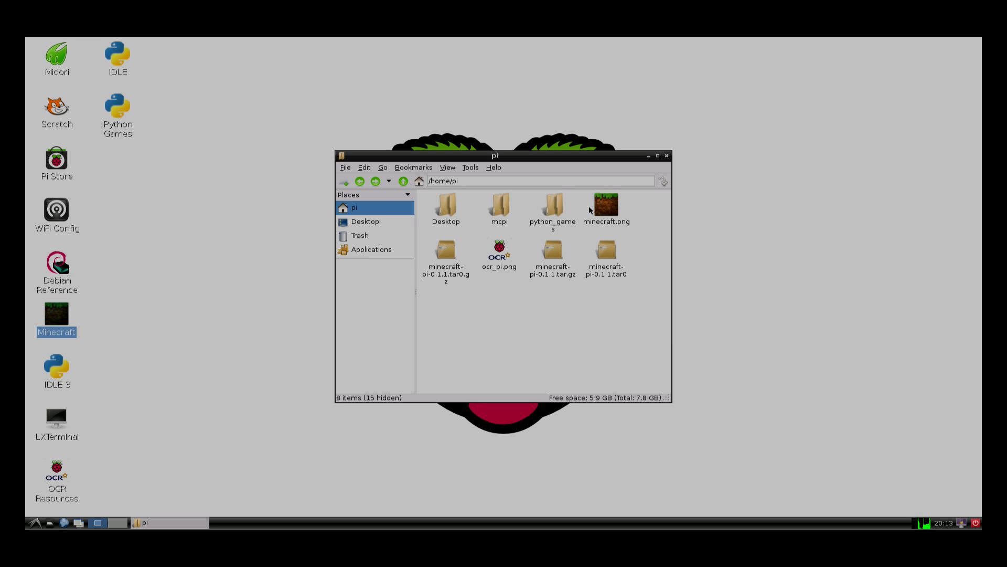
{"action": "left_click", "coordinate": [501, 208]}
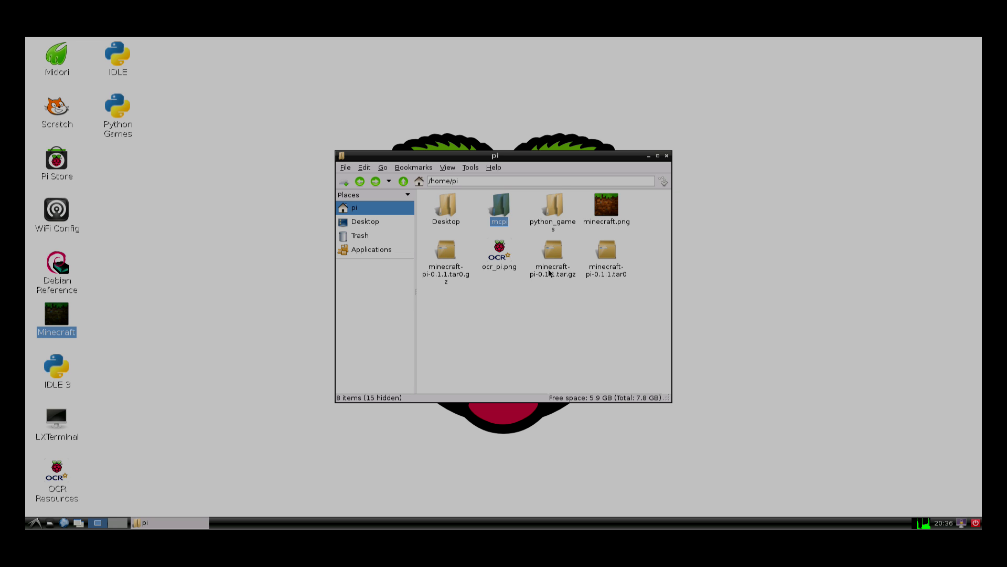
{"action": "left_click", "coordinate": [553, 251], "text": "ctrl"}
{"action": "left_click", "coordinate": [608, 252], "text": "ctrl"}
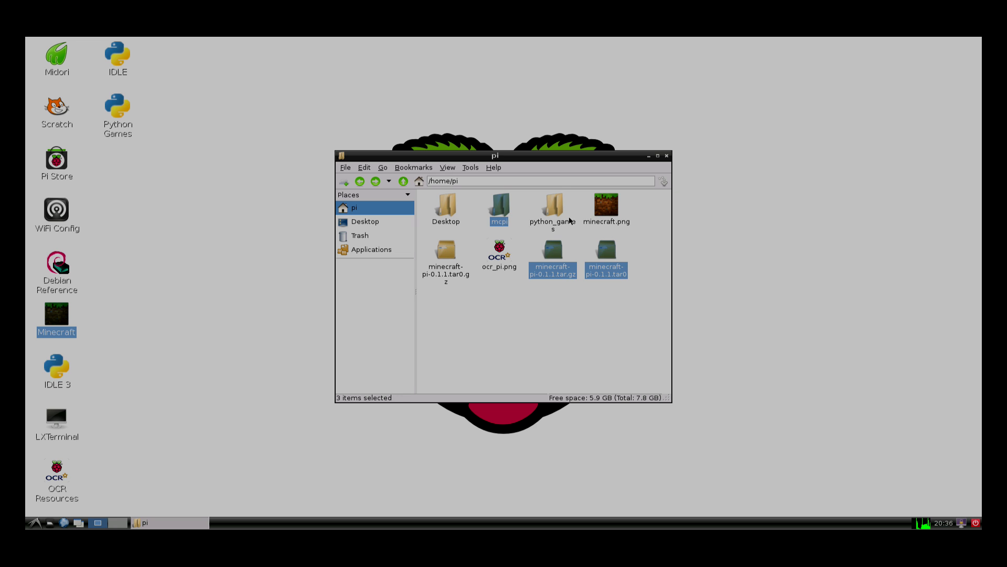
{"action": "left_click", "coordinate": [455, 264], "text": "ctrl"}
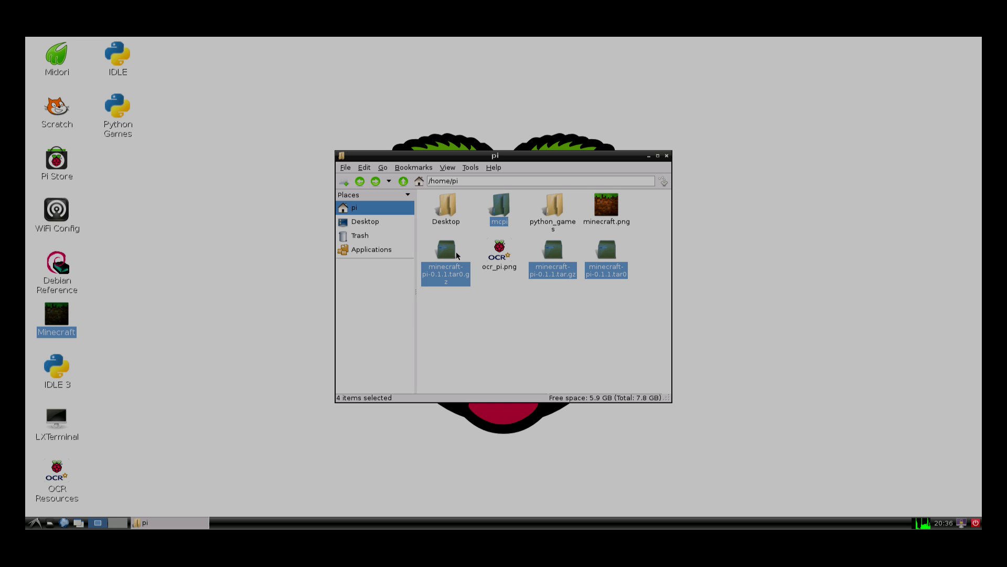
{"action": "key", "text": "Delete"}
{"action": "key", "text": "Escape"}
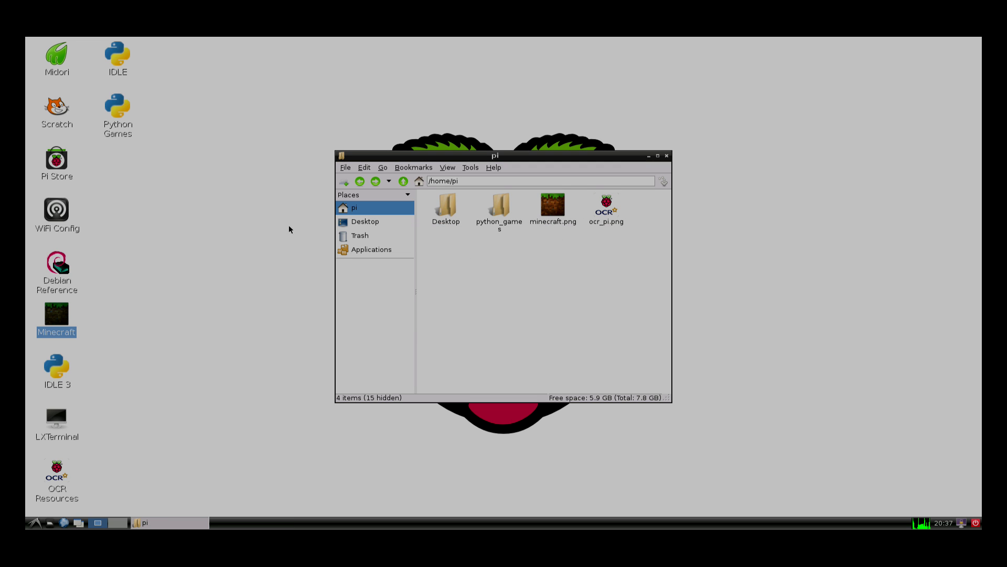
Download minecraft-pi-0.1.1.tar.gz from pi.minecraft.net in the Midori browser and clear the finished download entry
{"action": "left_click", "coordinate": [57, 64]}
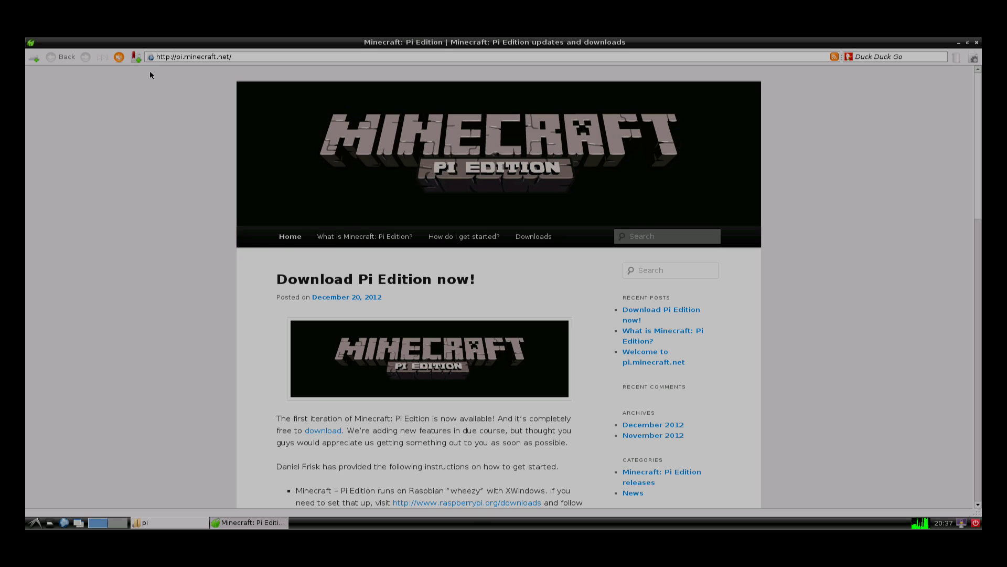
{"action": "scroll", "coordinate": [418, 463], "scroll_direction": "down", "scroll_amount": 3}
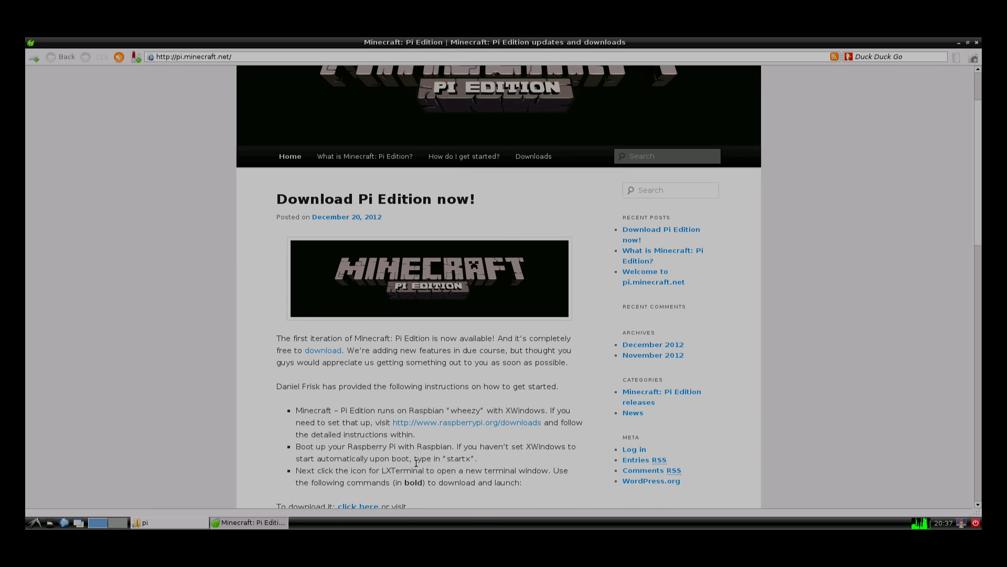
{"action": "scroll", "coordinate": [417, 462], "scroll_direction": "down", "scroll_amount": 3}
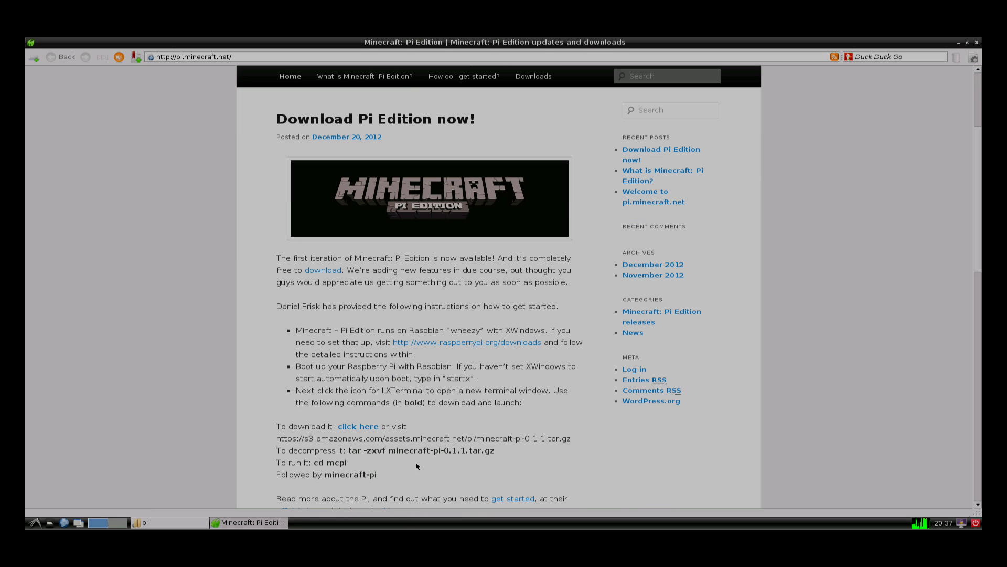
{"action": "left_click", "coordinate": [363, 428]}
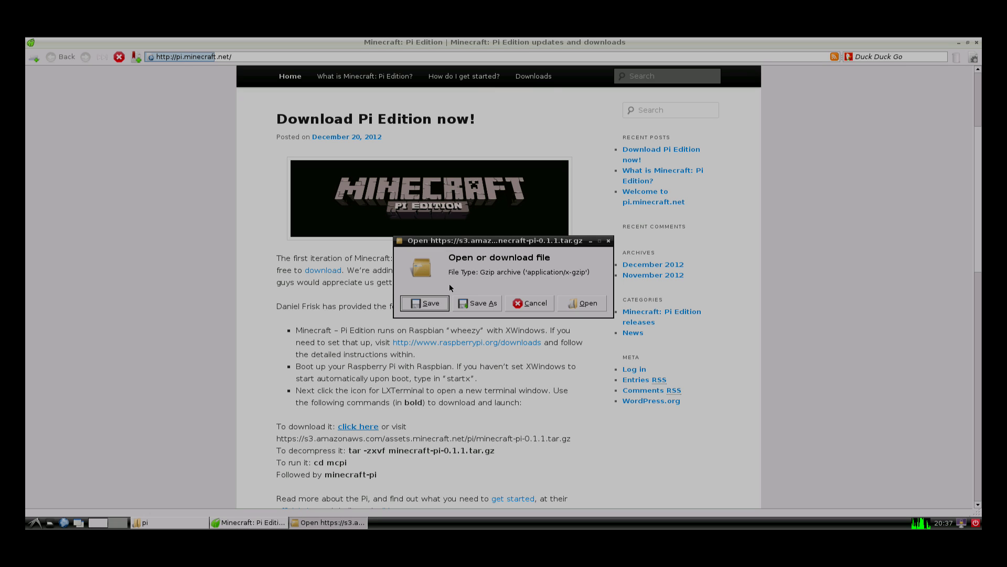
{"action": "left_click", "coordinate": [431, 307]}
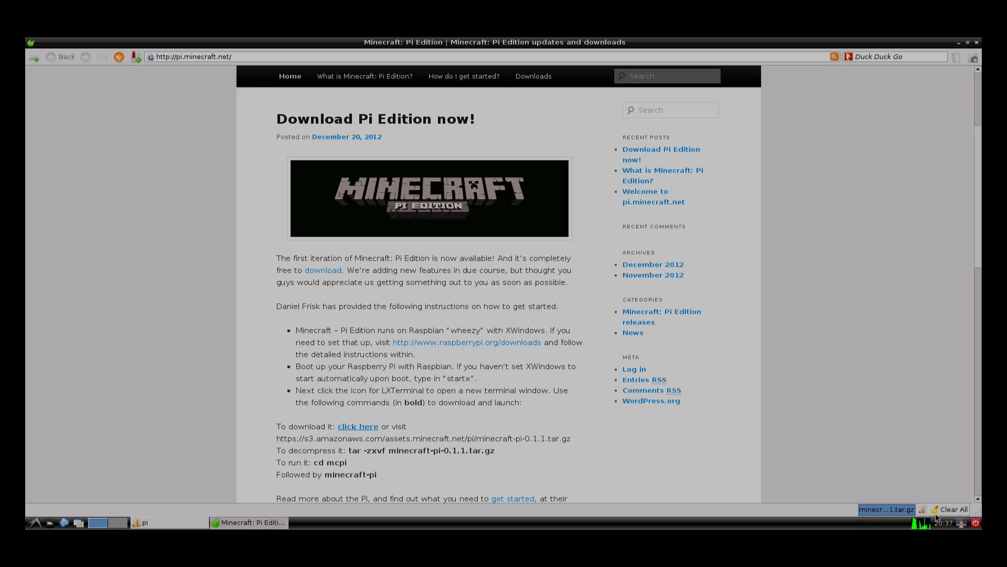
{"action": "left_click", "coordinate": [951, 510]}
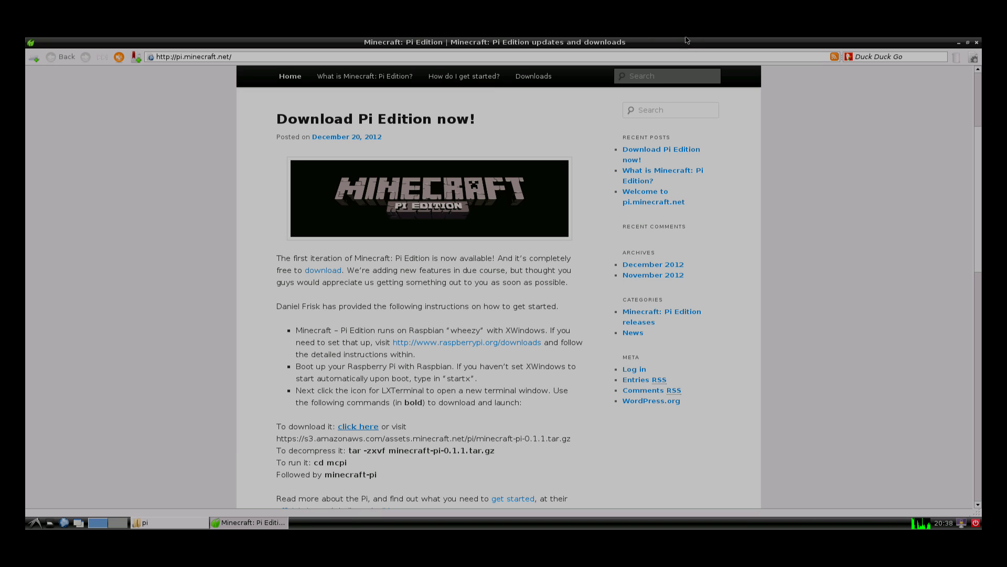
Unmaximize and move the browser window, and bring the home folder forward to check for the downloaded archive
{"action": "left_click", "coordinate": [968, 43]}
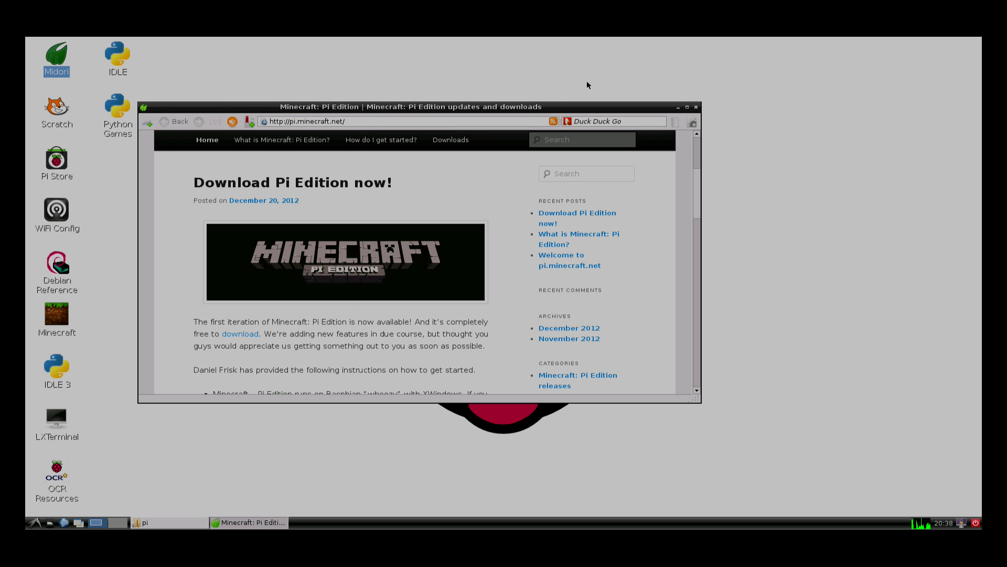
{"action": "left_click_drag", "start_coordinate": [575, 106], "coordinate": [655, 115]}
{"action": "left_click", "coordinate": [160, 524]}
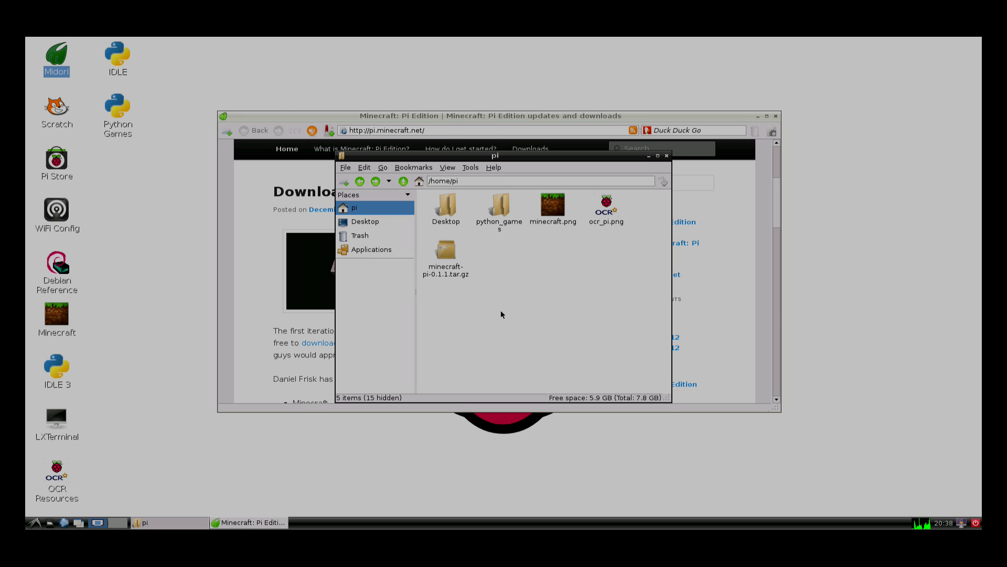
{"action": "left_click_drag", "start_coordinate": [490, 158], "coordinate": [360, 213]}
{"action": "left_click", "coordinate": [773, 199]}
{"action": "scroll", "coordinate": [764, 254], "scroll_direction": "down", "scroll_amount": 15}
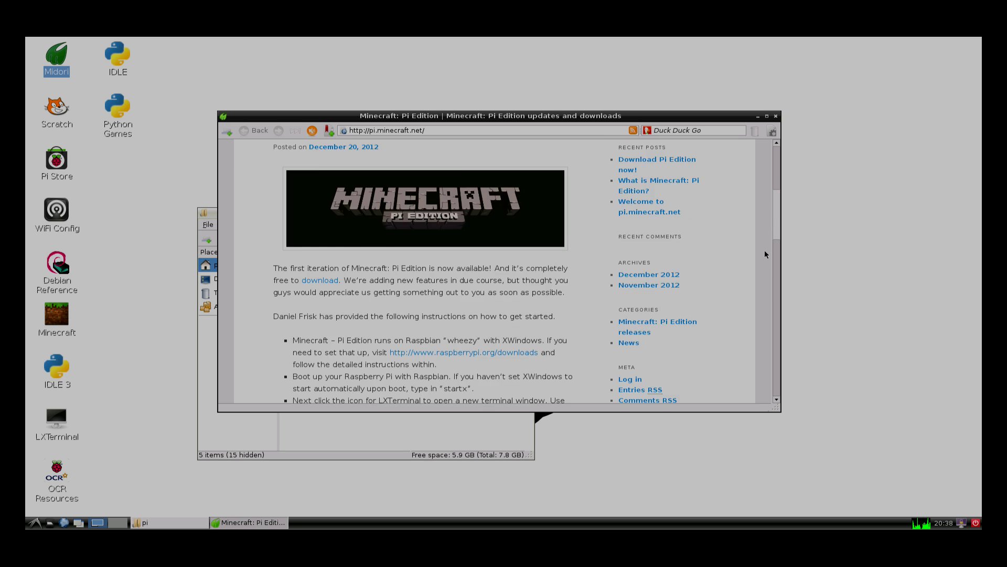
{"action": "scroll", "coordinate": [758, 209], "scroll_direction": "up", "scroll_amount": 15}
{"action": "scroll", "coordinate": [754, 280], "scroll_direction": "down", "scroll_amount": 20}
{"action": "scroll", "coordinate": [753, 323], "scroll_direction": "up", "scroll_amount": 8}
{"action": "scroll", "coordinate": [756, 244], "scroll_direction": "up", "scroll_amount": 8}
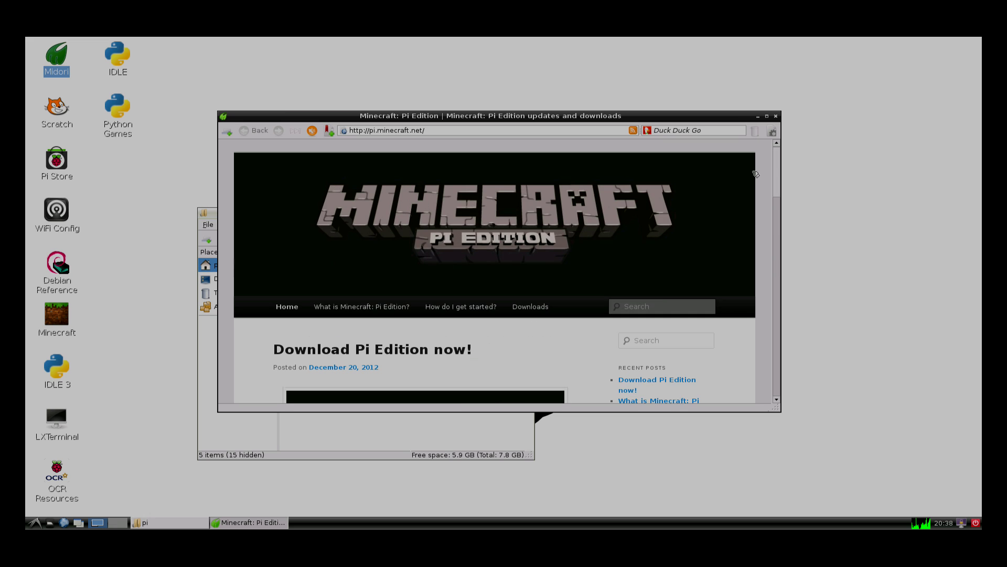
Minimize the browser, reopen the home folder and extract minecraft-pi-0.1.1.tar.gz there
{"action": "left_click", "coordinate": [758, 116]}
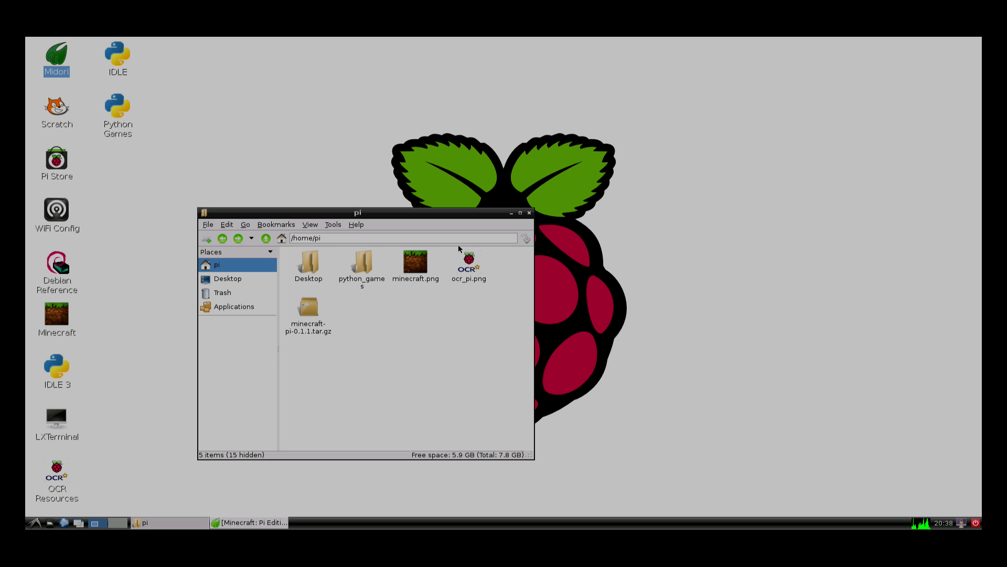
{"action": "left_click", "coordinate": [529, 213]}
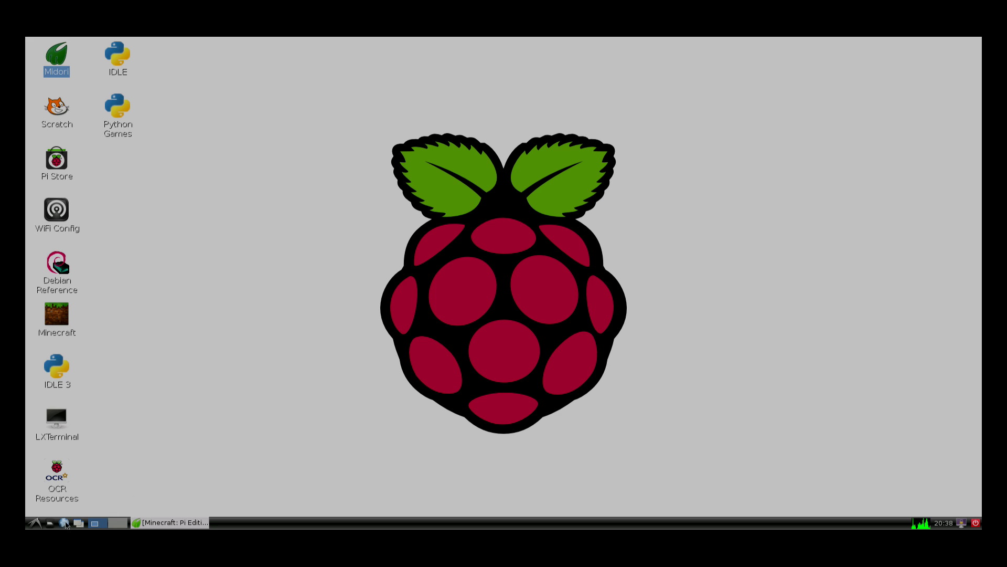
{"action": "left_click", "coordinate": [49, 522]}
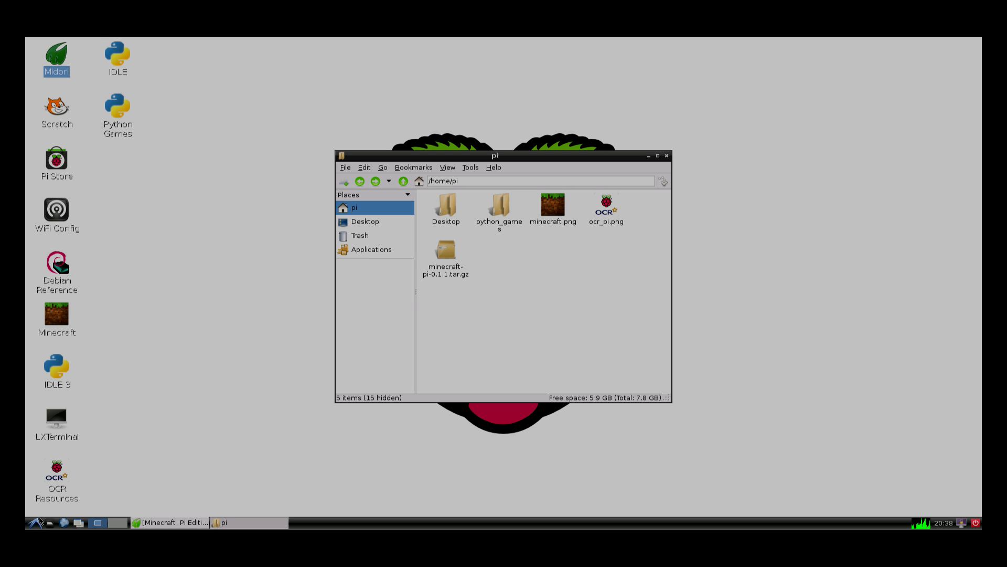
{"action": "right_click", "coordinate": [448, 252]}
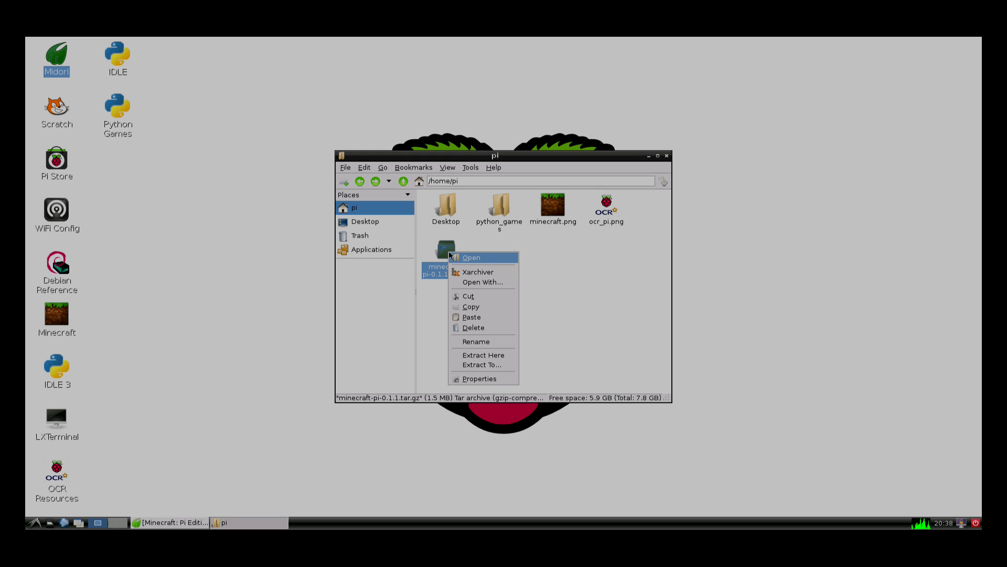
{"action": "left_click", "coordinate": [485, 356]}
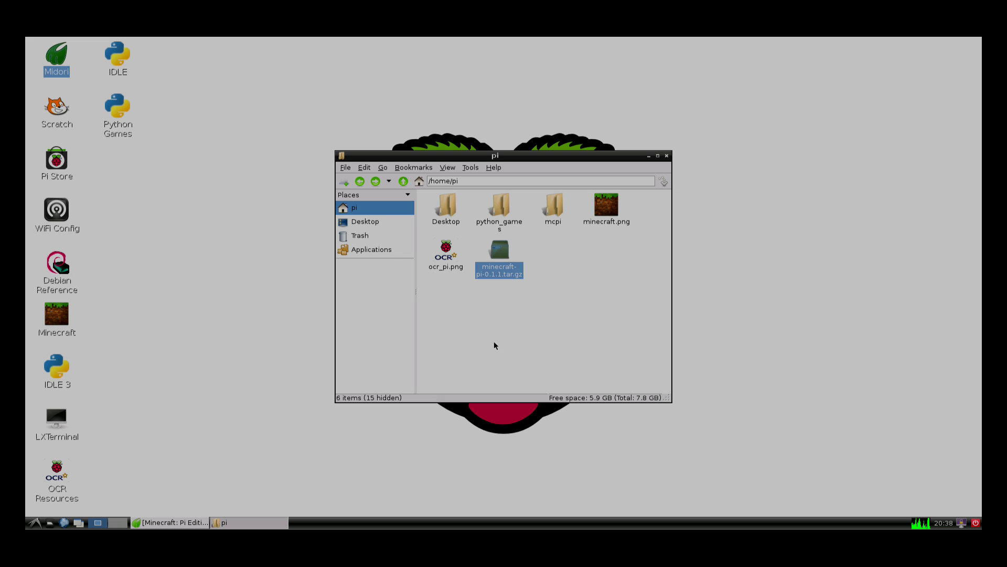
{"action": "left_click", "coordinate": [609, 298]}
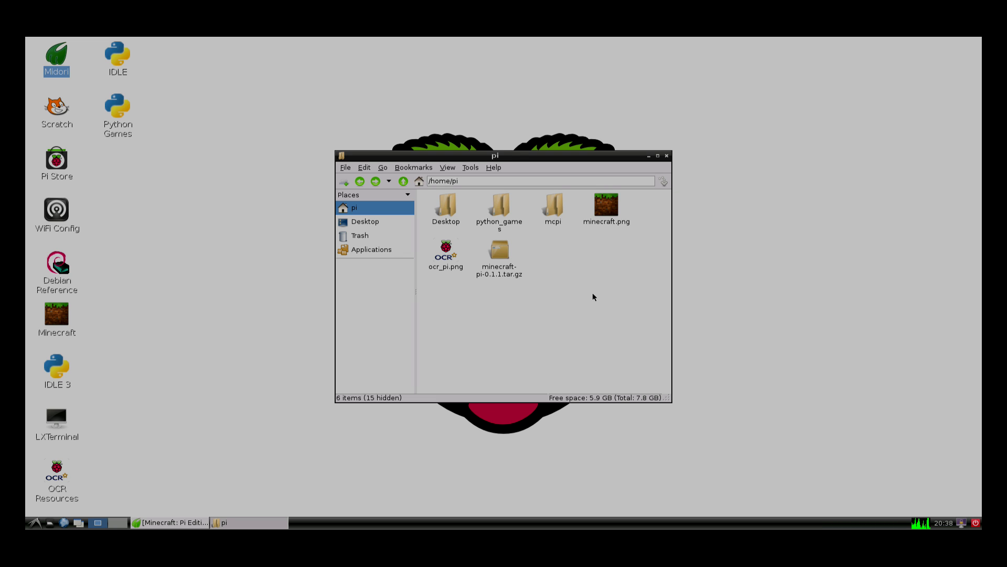
Reopen the home folder in a single file manager window and open the extracted mcpi folder
{"action": "key", "text": "ctrl+q"}
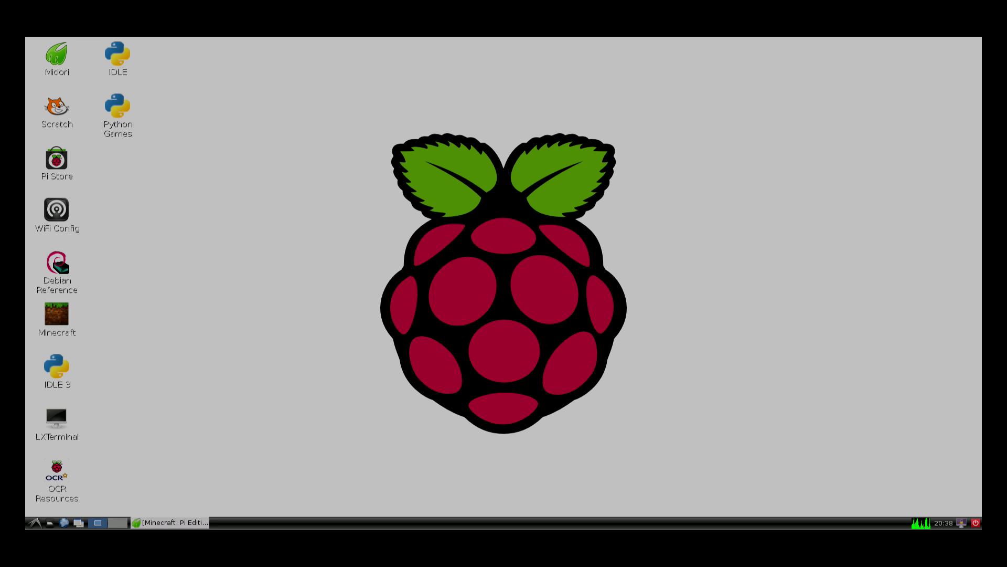
{"action": "left_click", "coordinate": [51, 524]}
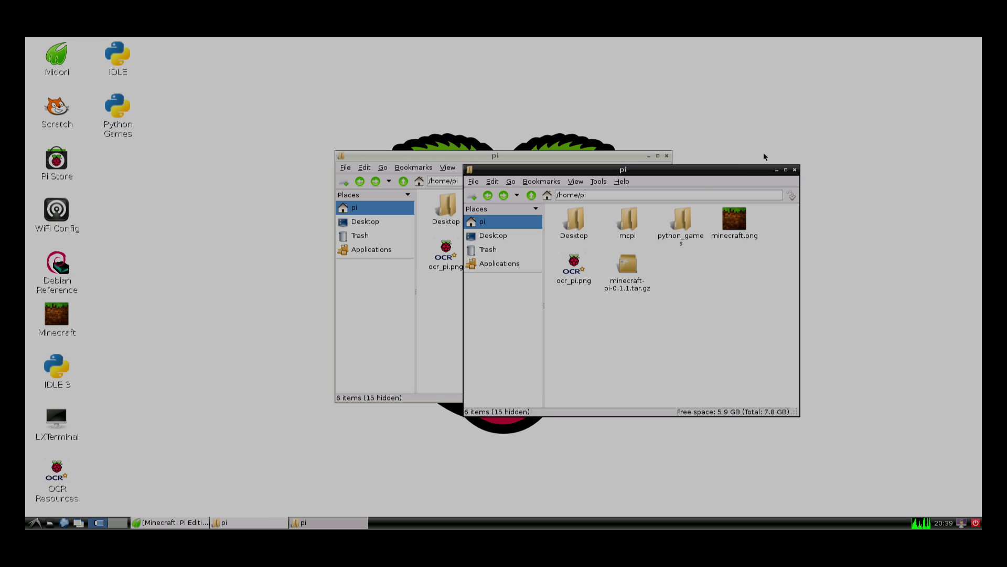
{"action": "left_click", "coordinate": [794, 170]}
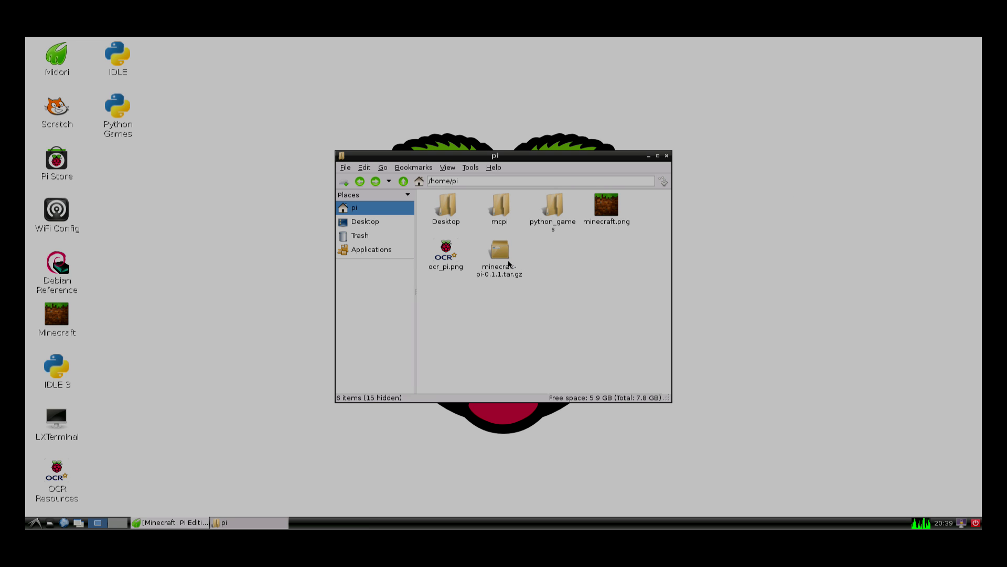
{"action": "left_click", "coordinate": [500, 213]}
{"action": "double_click", "coordinate": [501, 211]}
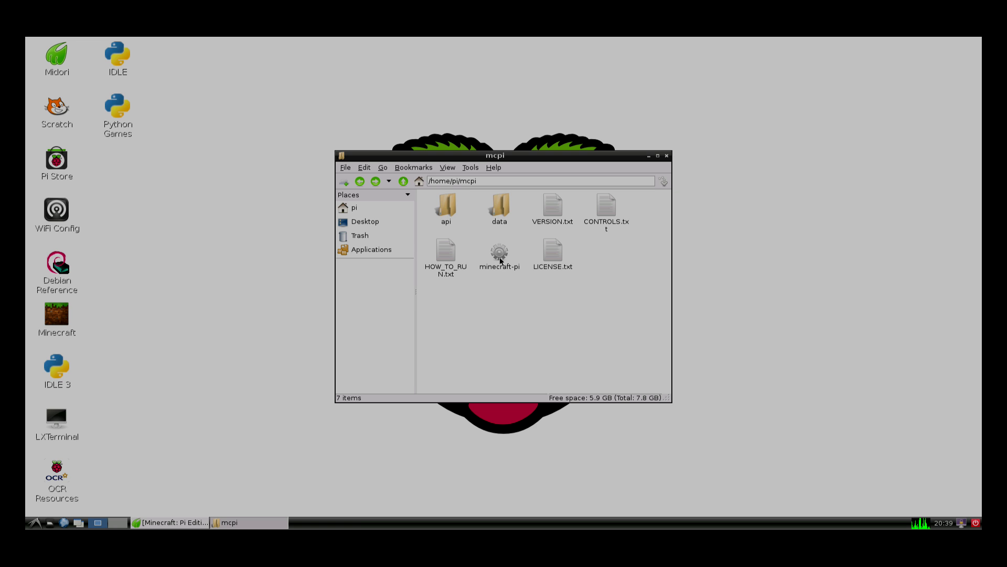
Open the Minecraft desktop shortcut in Leafpad to view its entries, and move the editor window off to the side
{"action": "left_click", "coordinate": [53, 318]}
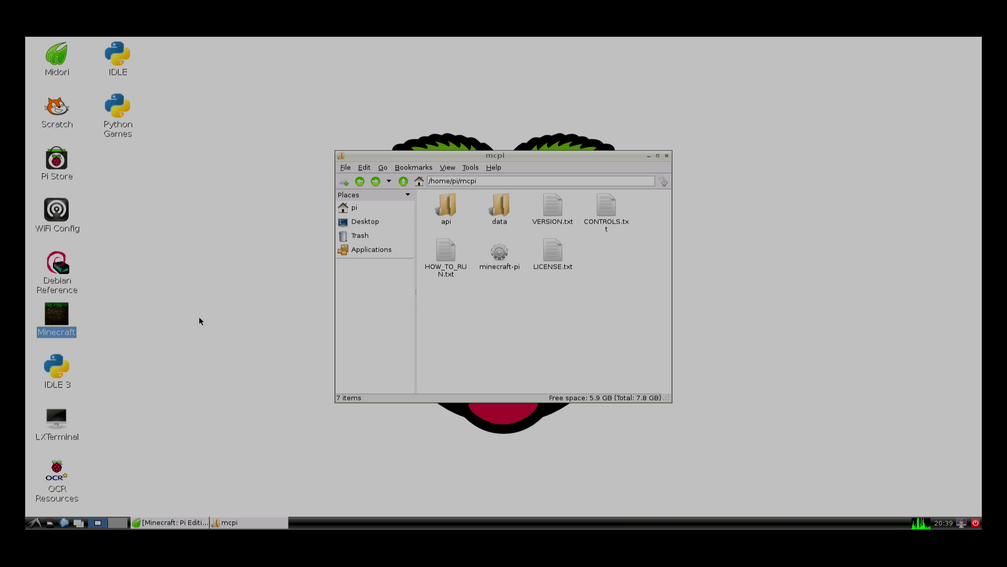
{"action": "right_click", "coordinate": [46, 315]}
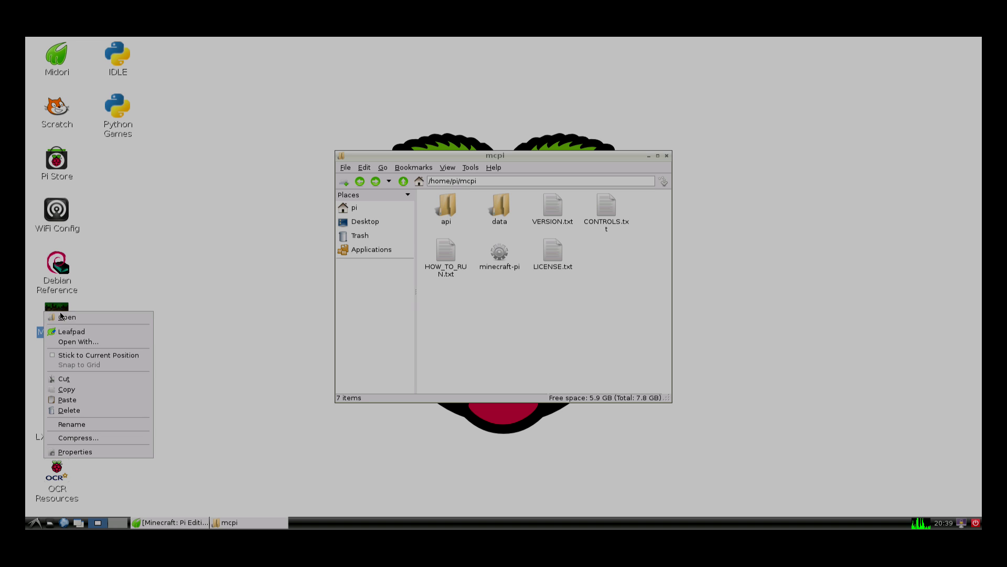
{"action": "left_click", "coordinate": [79, 335]}
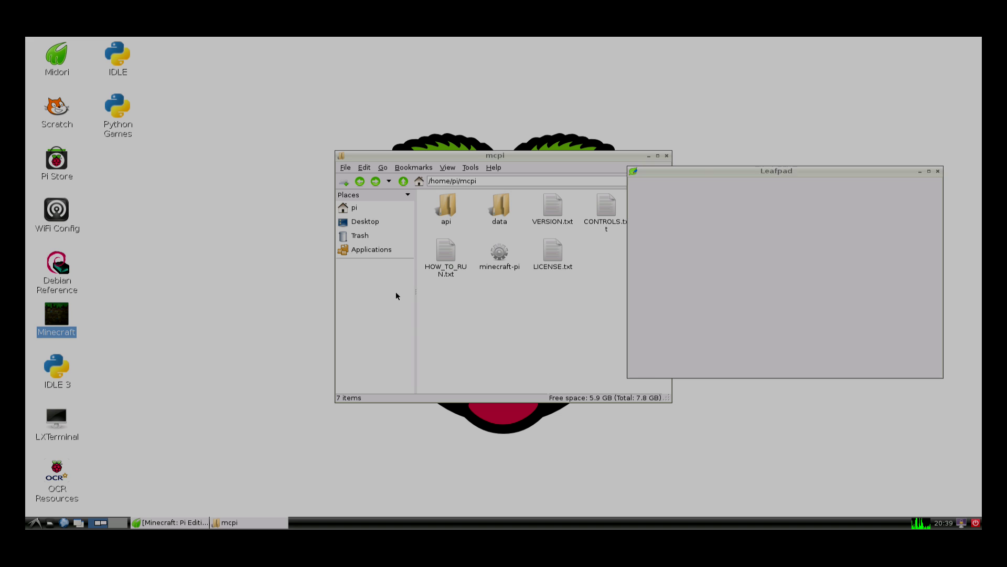
{"action": "left_click_drag", "start_coordinate": [724, 175], "coordinate": [274, 87]}
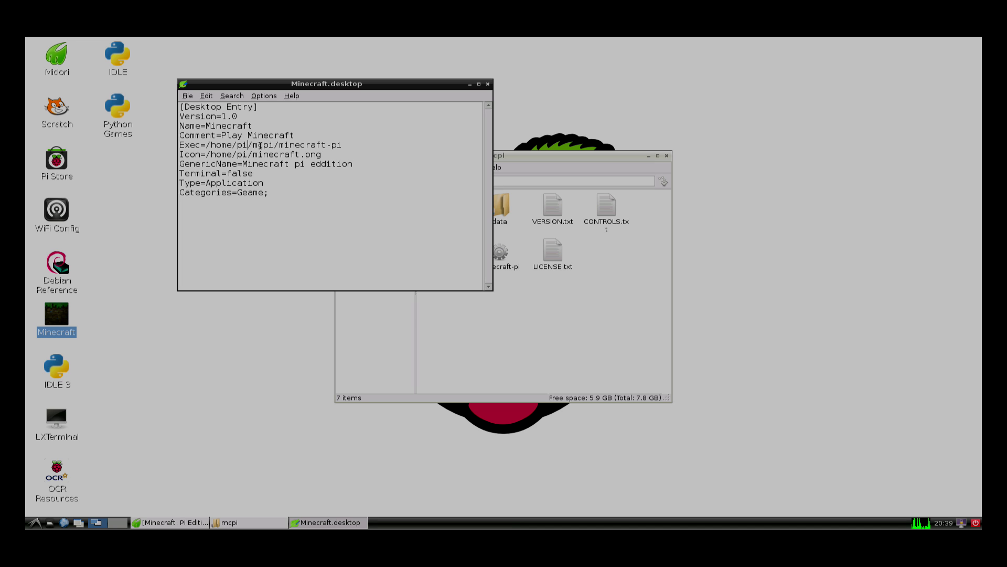
Highlight the shortcut's Exec and Icon entries, close the editor and execute minecraft-pi from the mcpi folder
{"action": "left_click_drag", "start_coordinate": [248, 145], "coordinate": [206, 154]}
{"action": "left_click", "coordinate": [487, 85]}
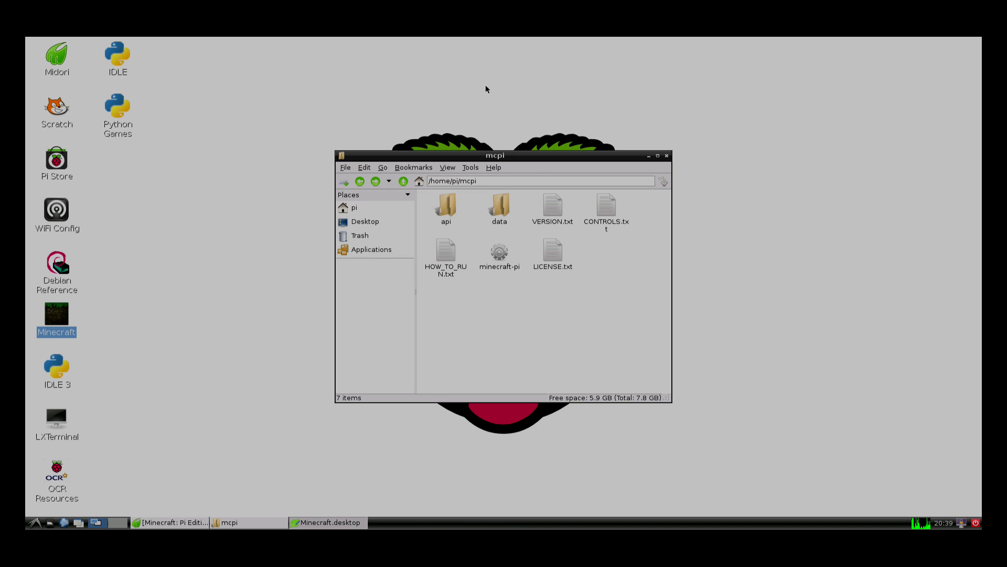
{"action": "double_click", "coordinate": [499, 256]}
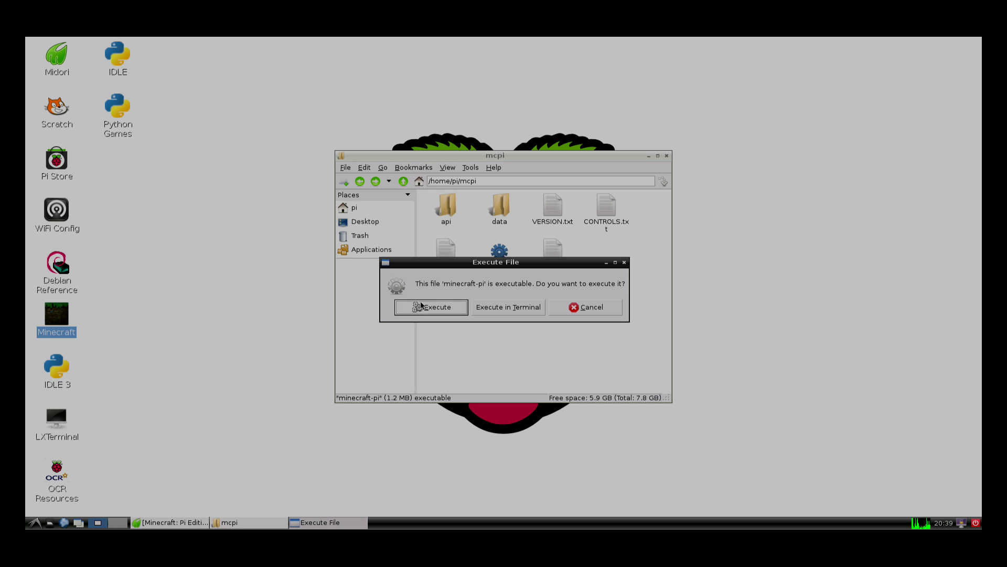
{"action": "left_click", "coordinate": [464, 307]}
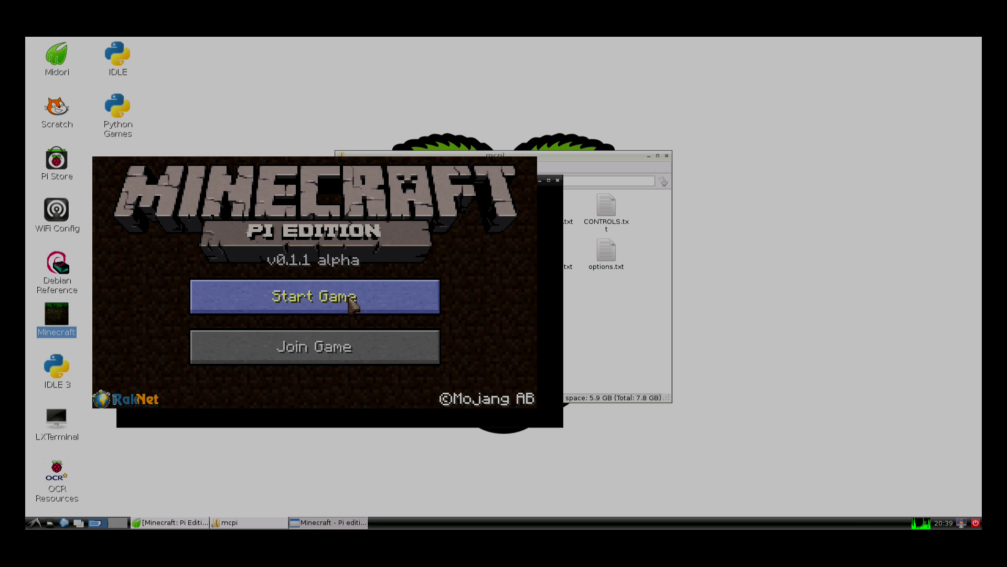
Start a game in the existing Creative world and walk out of the brick enclosure through its door onto the hillside
{"action": "left_click", "coordinate": [348, 302]}
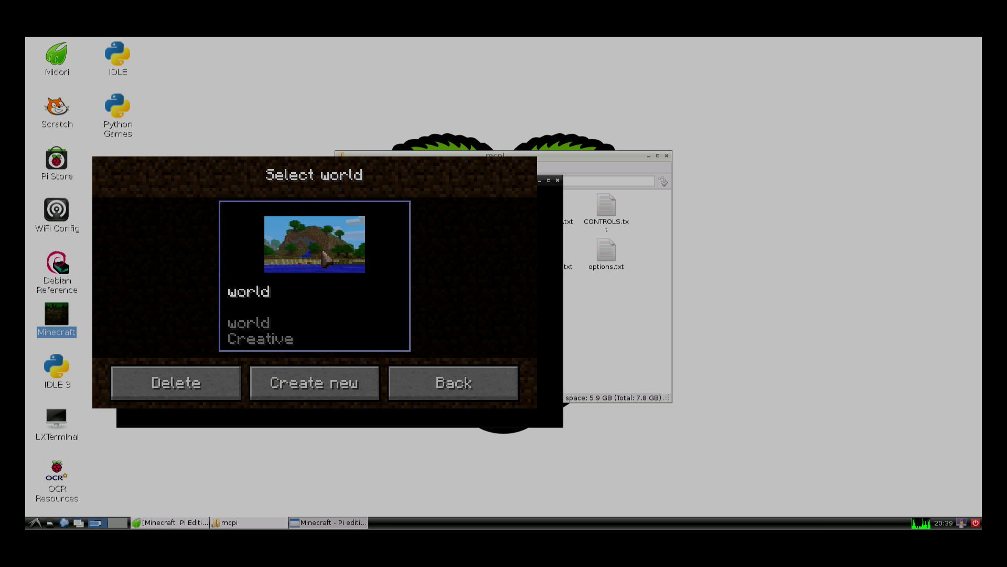
{"action": "left_click", "coordinate": [332, 270]}
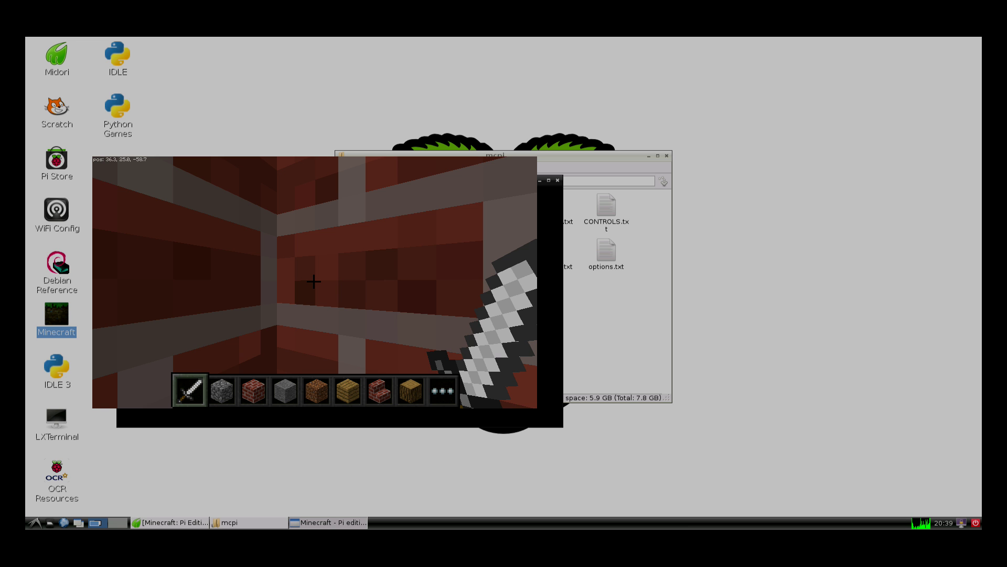
{"action": "key", "text": "w"}
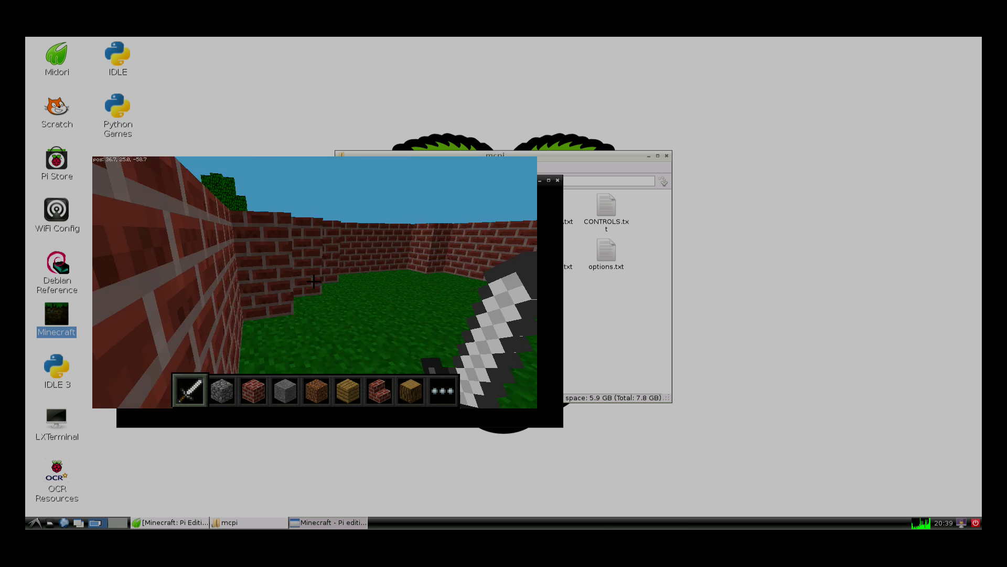
{"action": "key", "text": "w"}
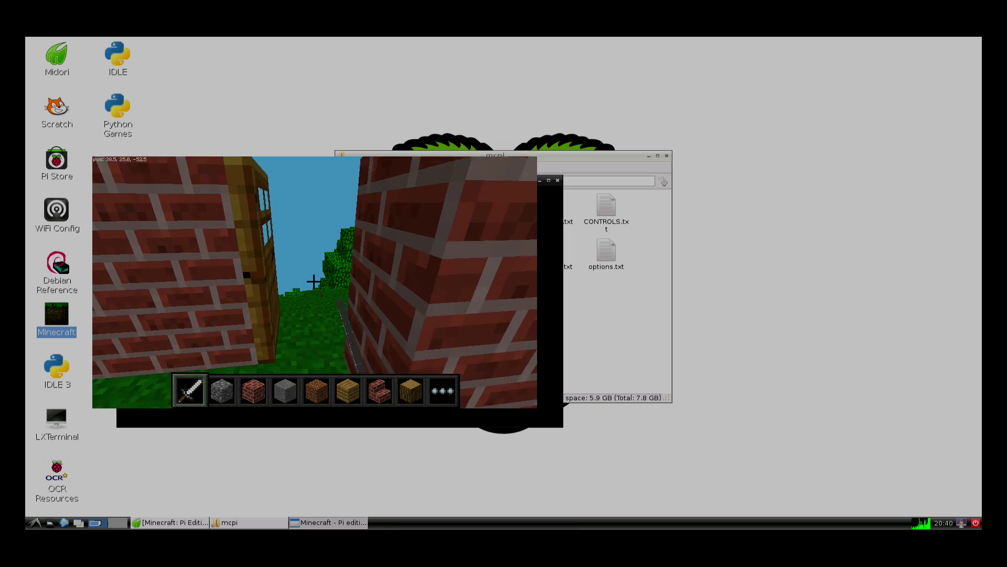
{"action": "key", "text": "w"}
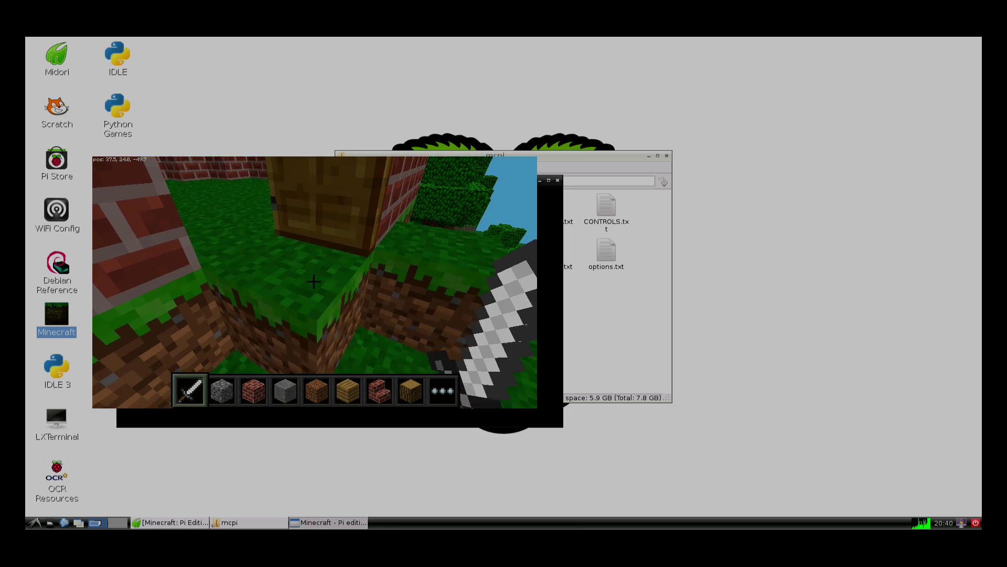
{"action": "key", "text": "w"}
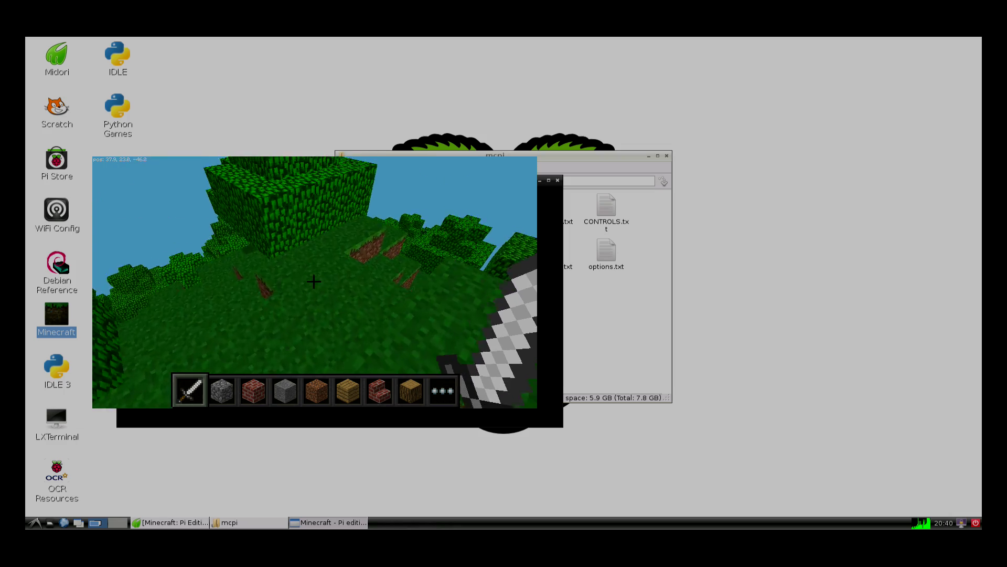
{"action": "key", "text": "w"}
Switch to the brick block, explore the hillside and fly back over to the enclosure's wall
{"action": "scroll", "coordinate": [314, 281], "scroll_direction": "down", "scroll_amount": 2}
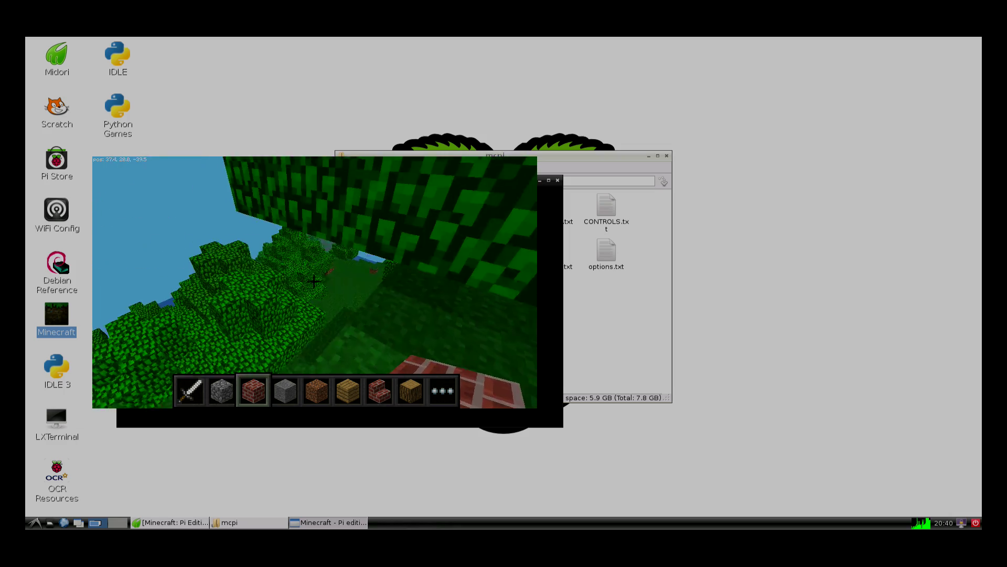
{"action": "key", "text": "w"}
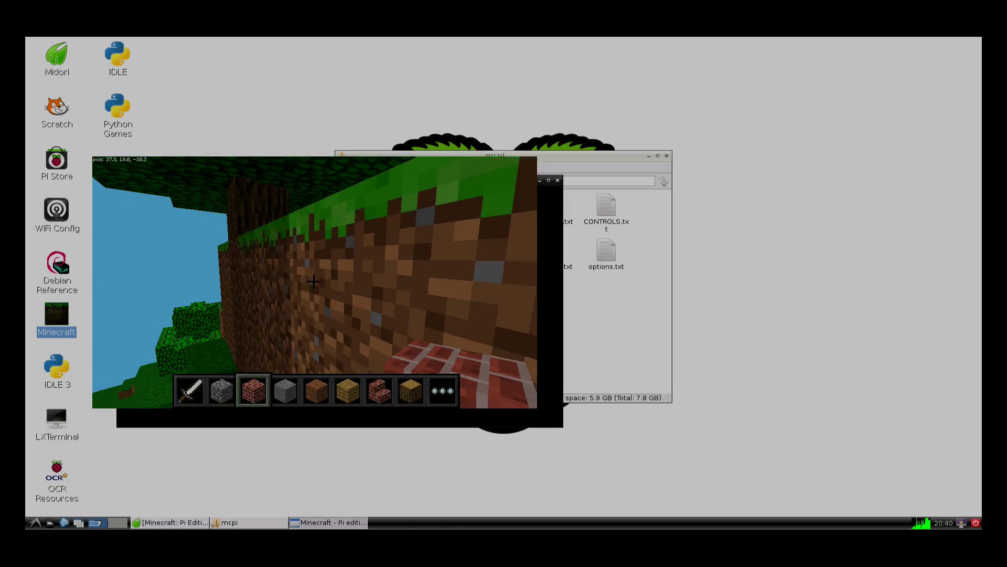
{"action": "mouse_move", "coordinate": [314, 282]}
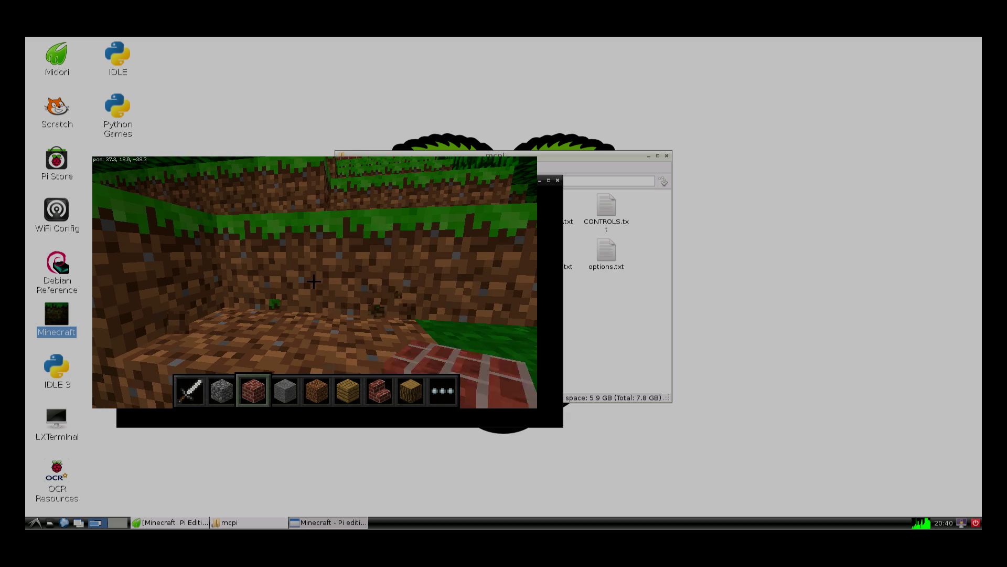
{"action": "key", "text": "w"}
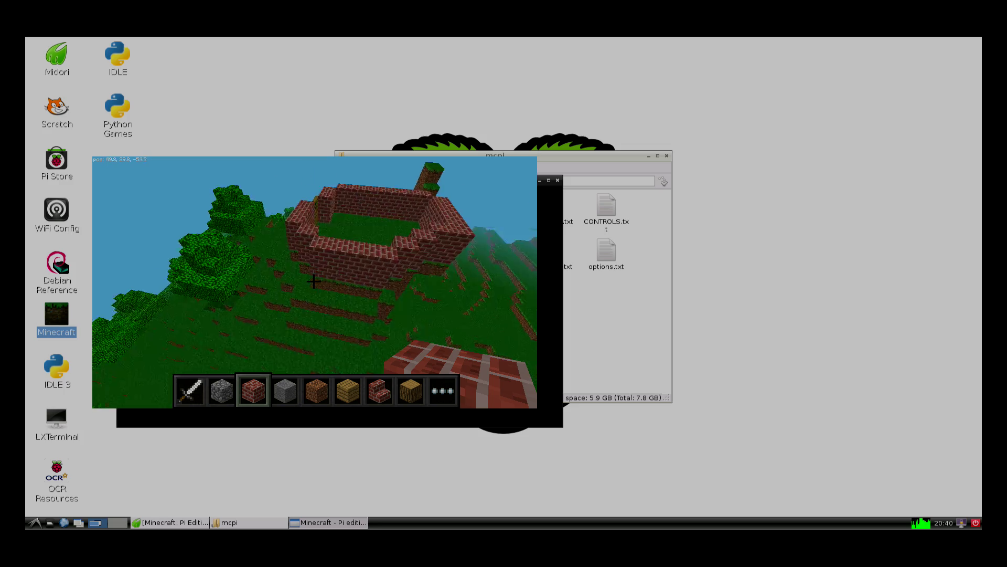
{"action": "key", "text": "w"}
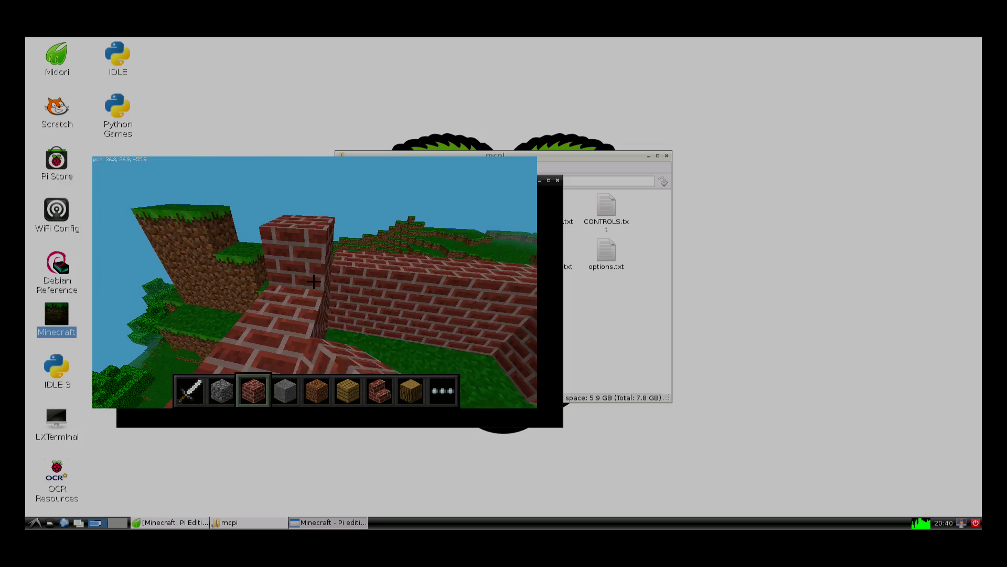
Break a brick block on top of the enclosure's wall and move down onto the grass inside
{"action": "left_click", "coordinate": [313, 281]}
{"action": "key", "text": "w"}
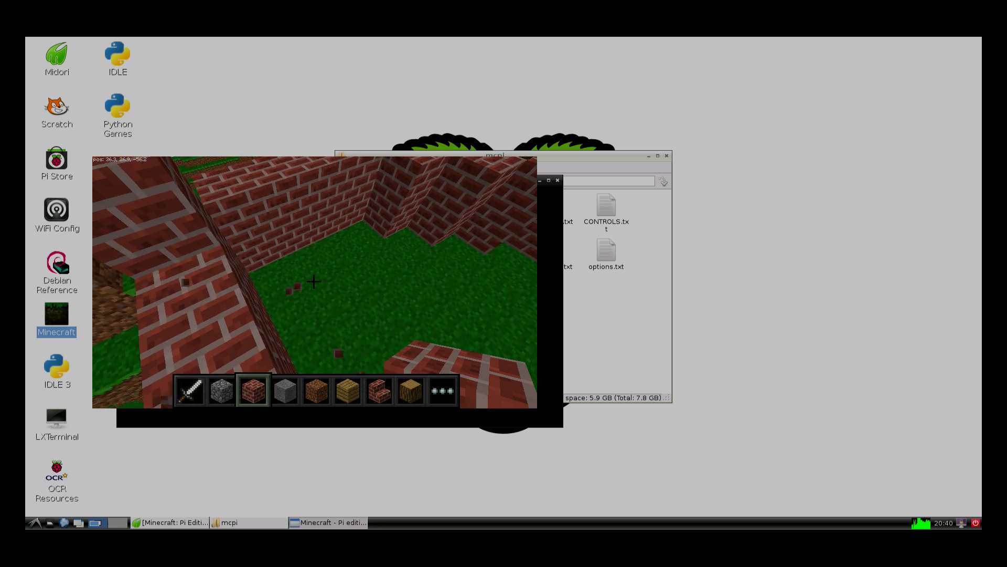
{"action": "key", "text": "w"}
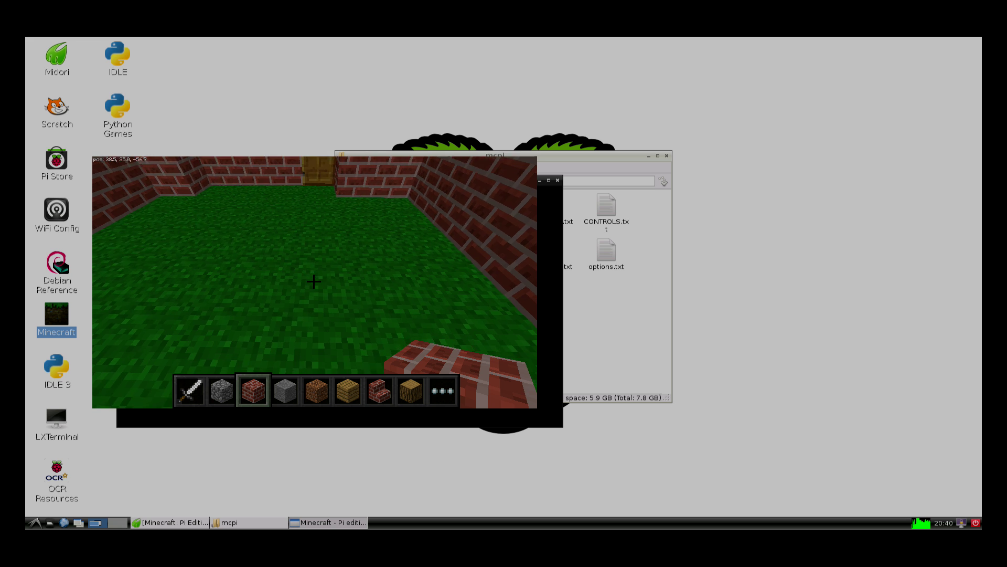
Open the block inventory to view the available blocks and return to the game
{"action": "key", "text": "e"}
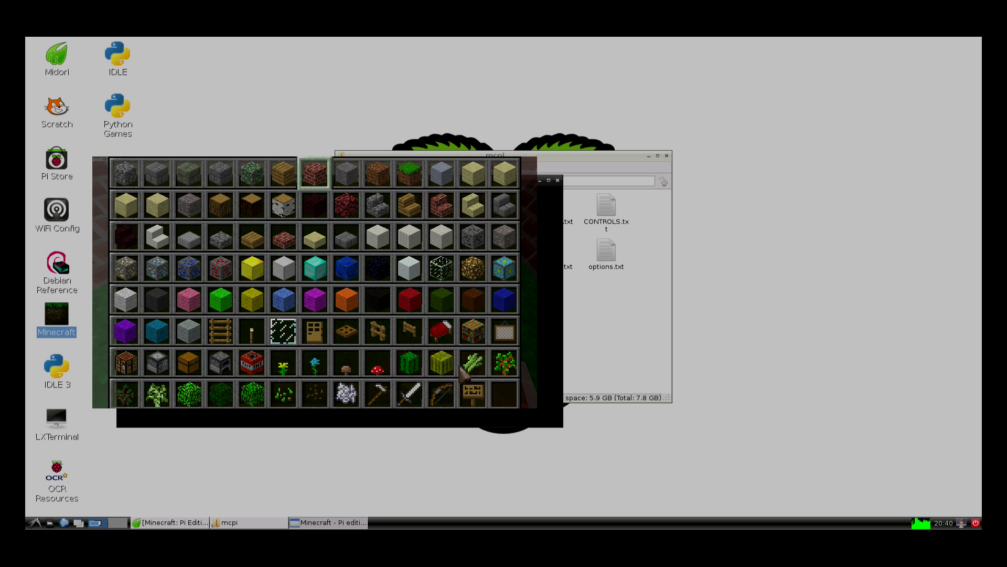
{"action": "key", "text": "Escape"}
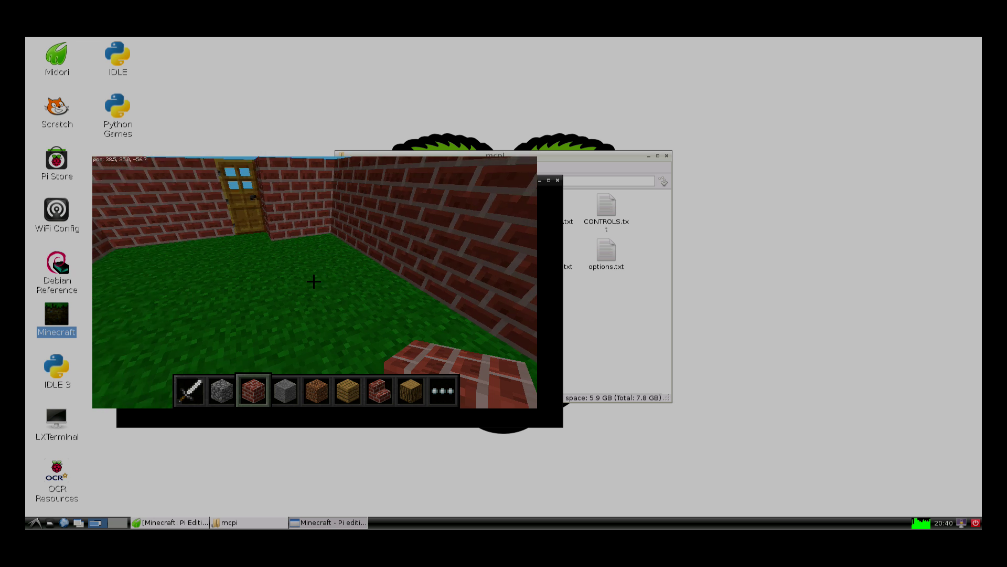
{"action": "key", "text": "Escape"}
{"action": "key", "text": "Escape"}
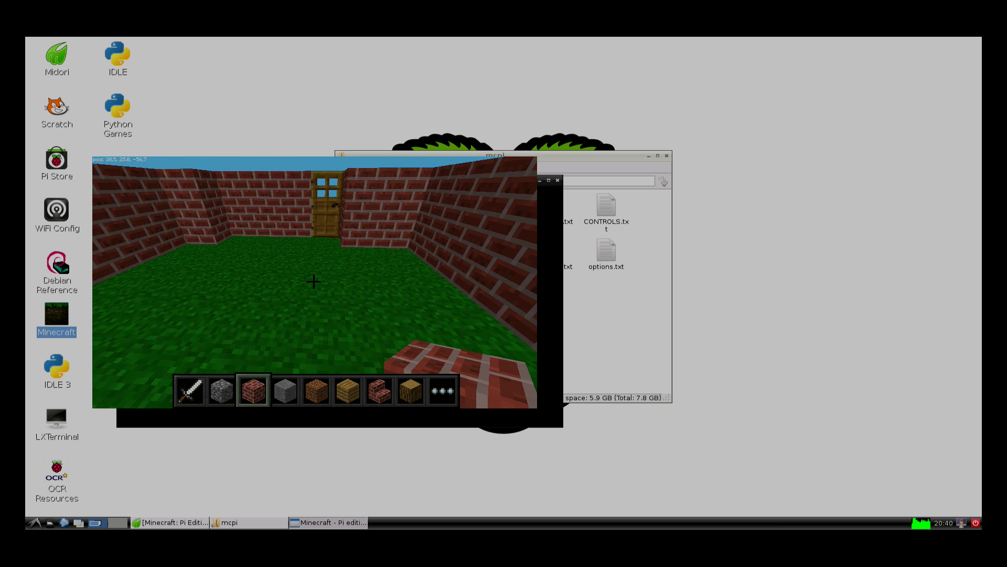
Pause the game, maximize its window and resume playing
{"action": "key", "text": "Escape"}
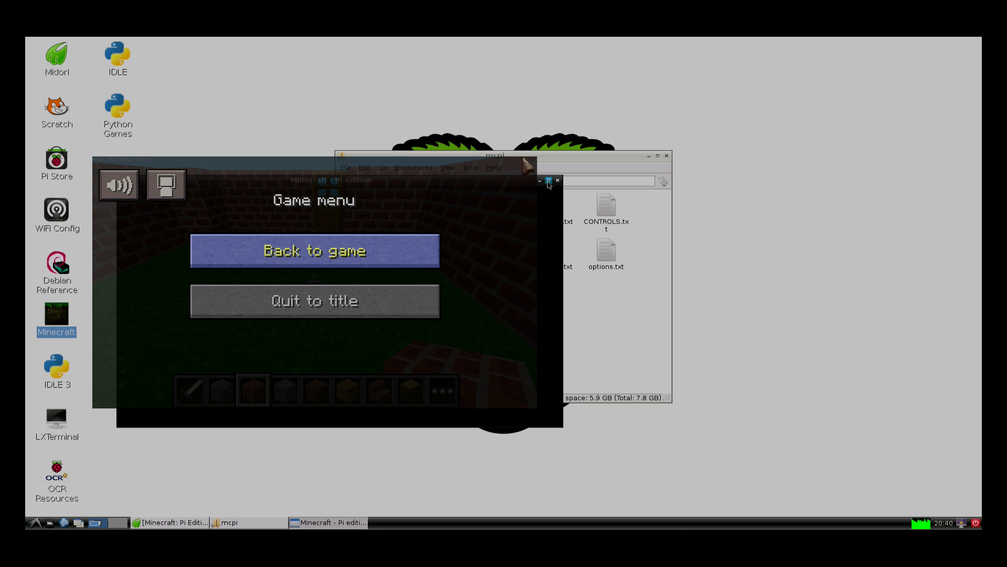
{"action": "left_click", "coordinate": [549, 181]}
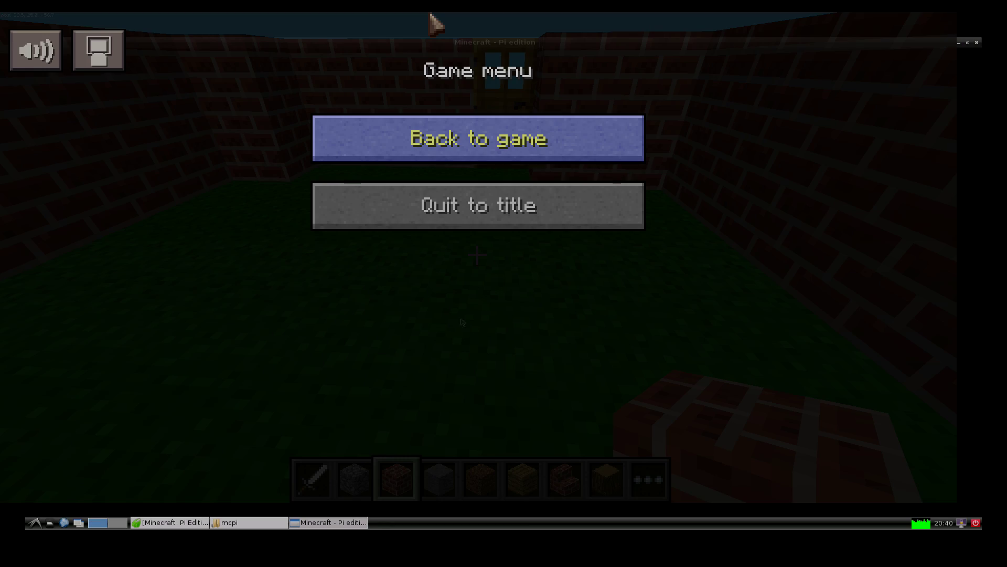
{"action": "key", "text": "Escape"}
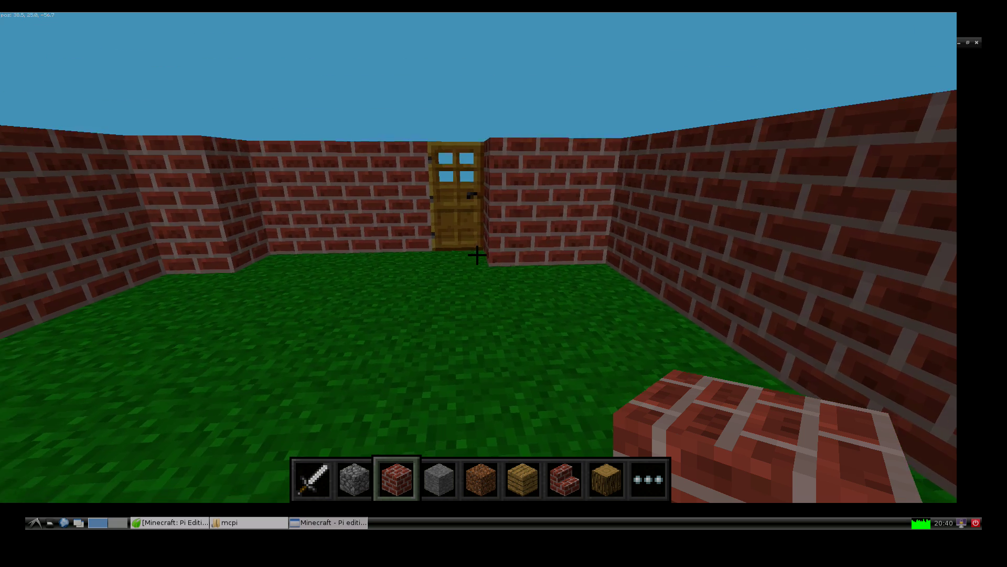
Walk around inside the brick enclosure, fly up to wall height and descend to the grass again
{"action": "key", "text": "w"}
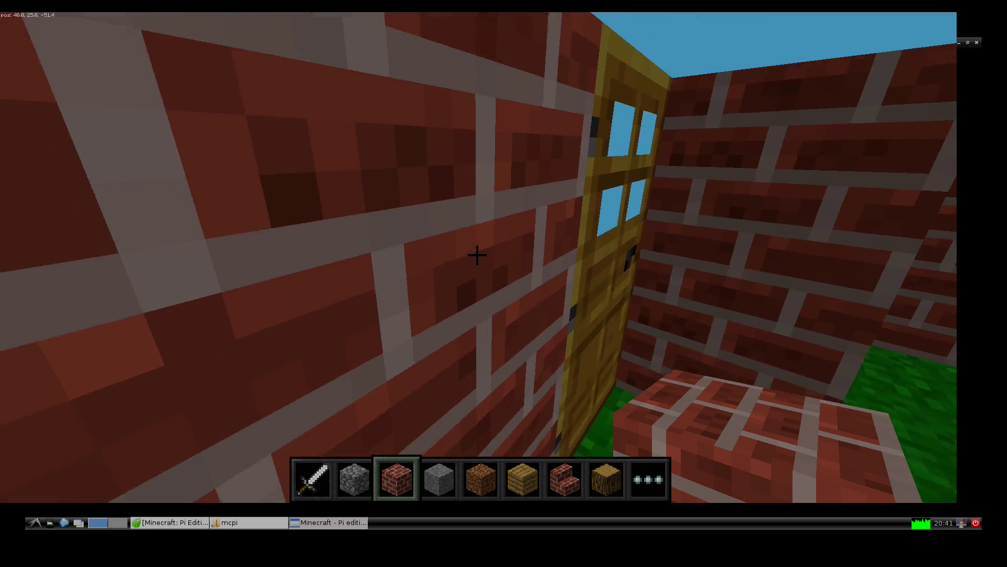
{"action": "key", "text": "s"}
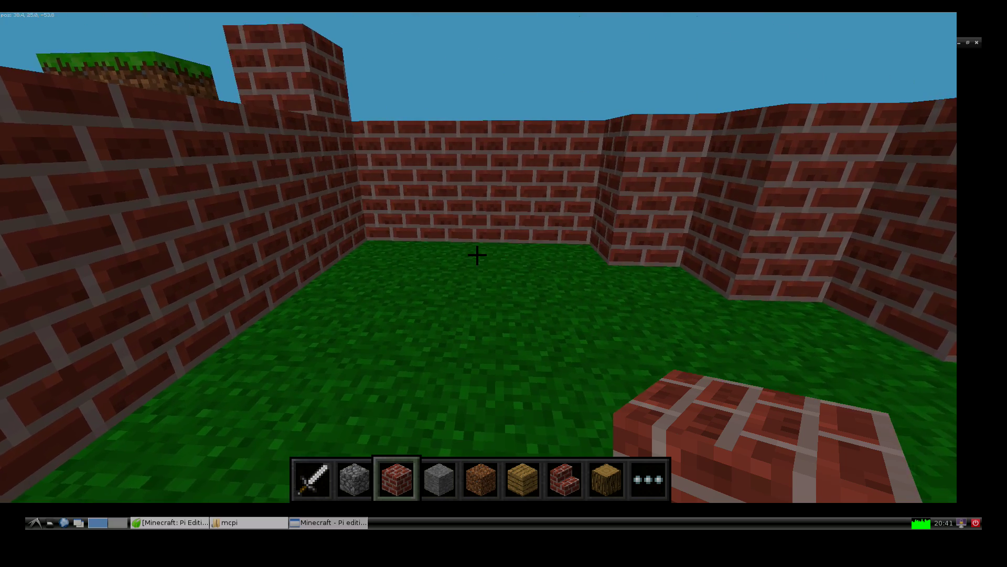
{"action": "key", "text": "space"}
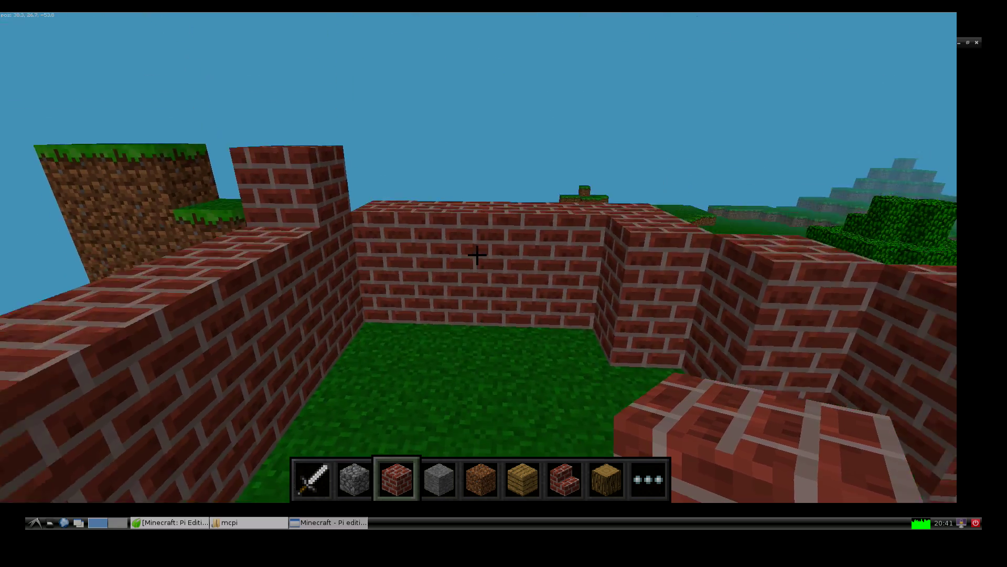
{"action": "key", "text": "space"}
{"action": "key", "text": "shift"}
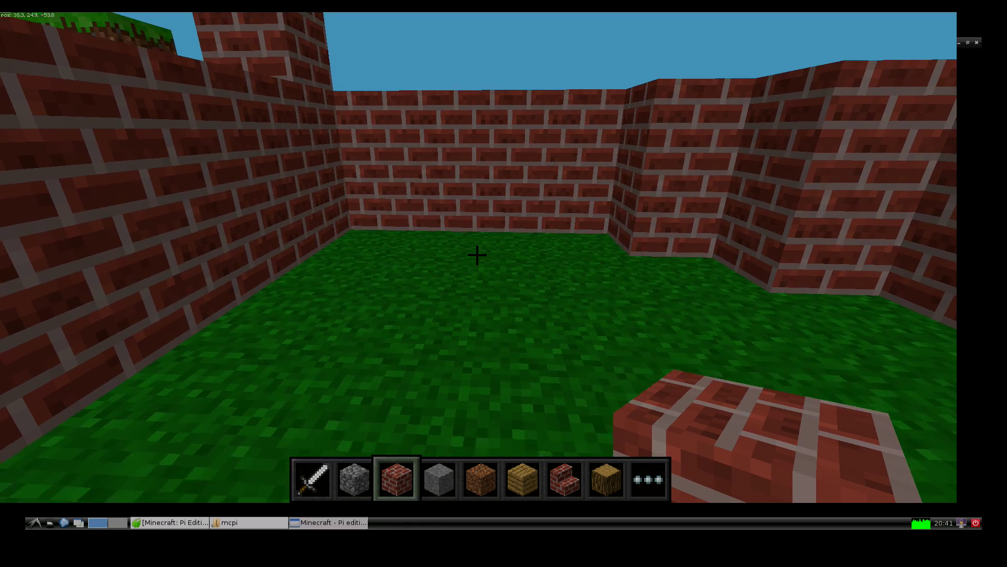
{"action": "key", "text": "w"}
{"action": "key", "text": "w"}
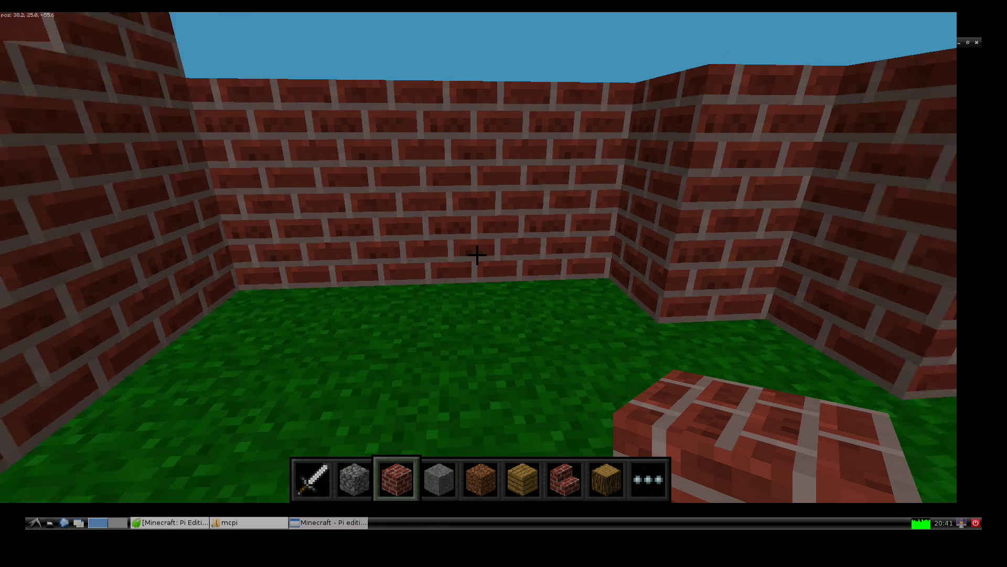
{"action": "mouse_move", "coordinate": [478, 255]}
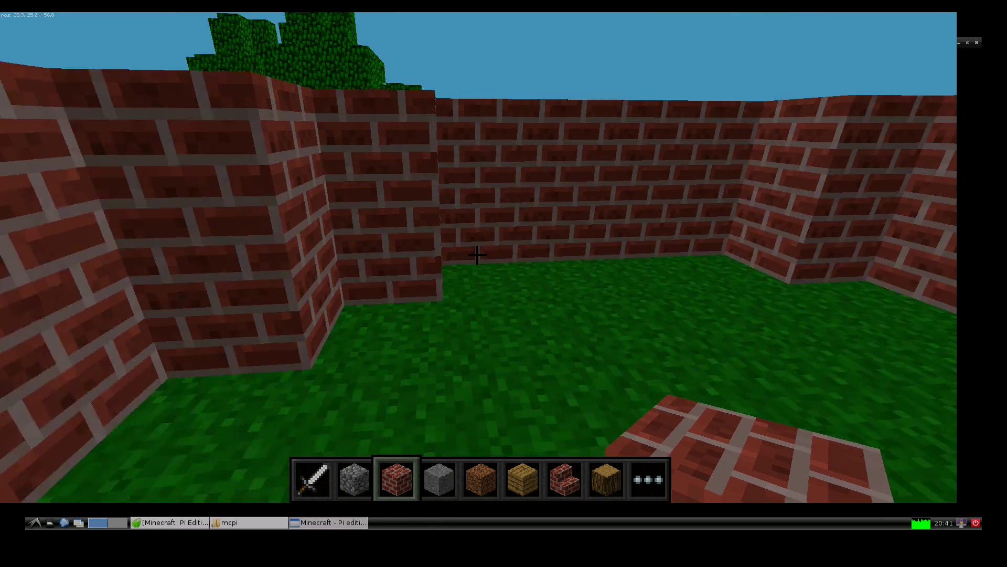
Pause and resume the game, walk up to the wooden door and back away from it
{"action": "key", "text": "Escape"}
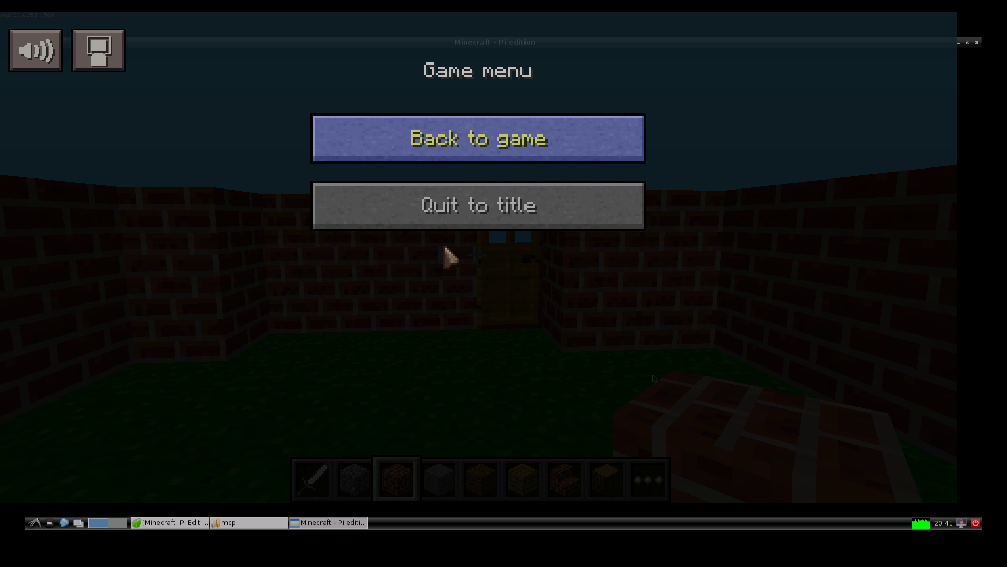
{"action": "key", "text": "Escape"}
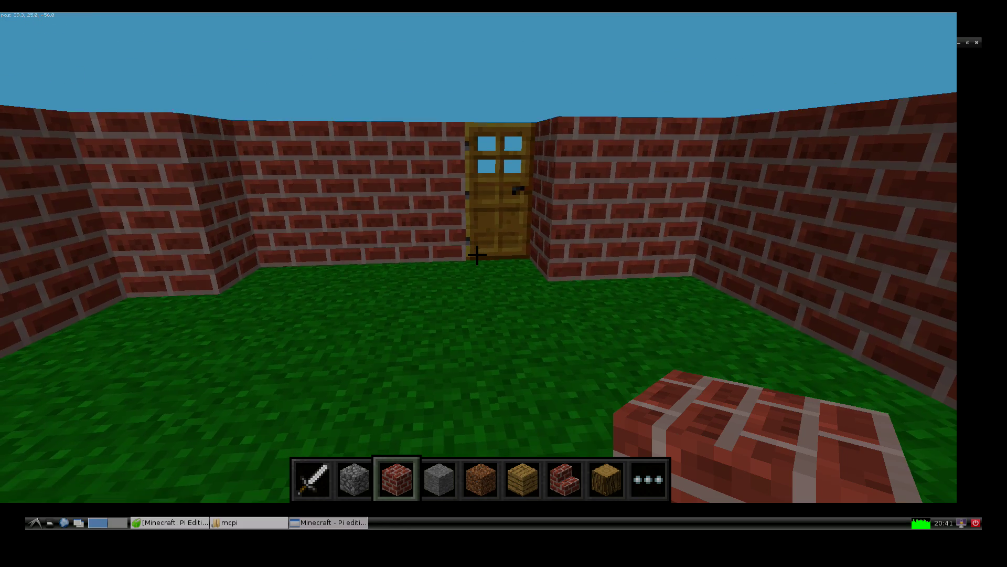
{"action": "key", "text": "w"}
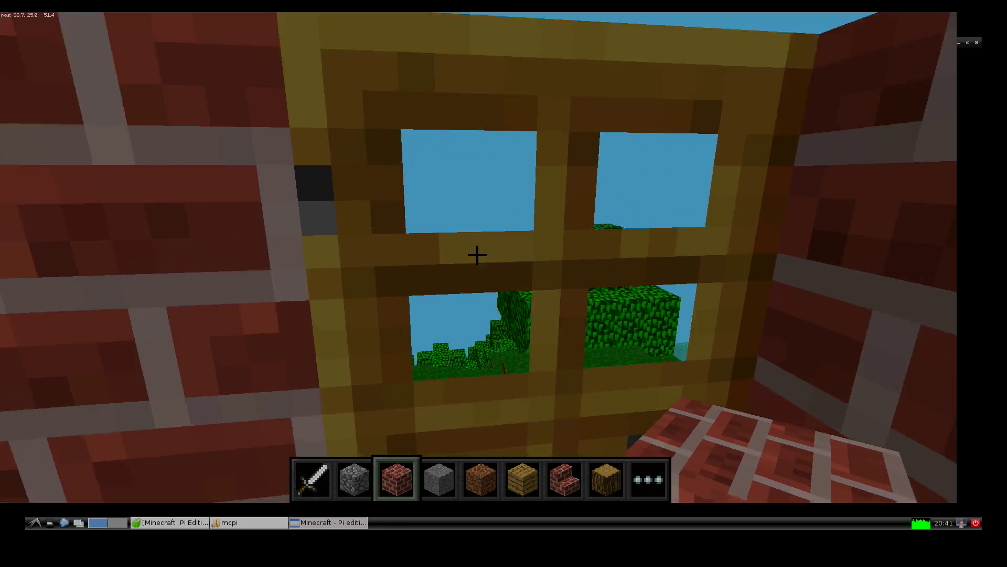
{"action": "key", "text": "s"}
Restore the game window to its smaller size and pick the sign from the block inventory, ending at the game menu
{"action": "key", "text": "e"}
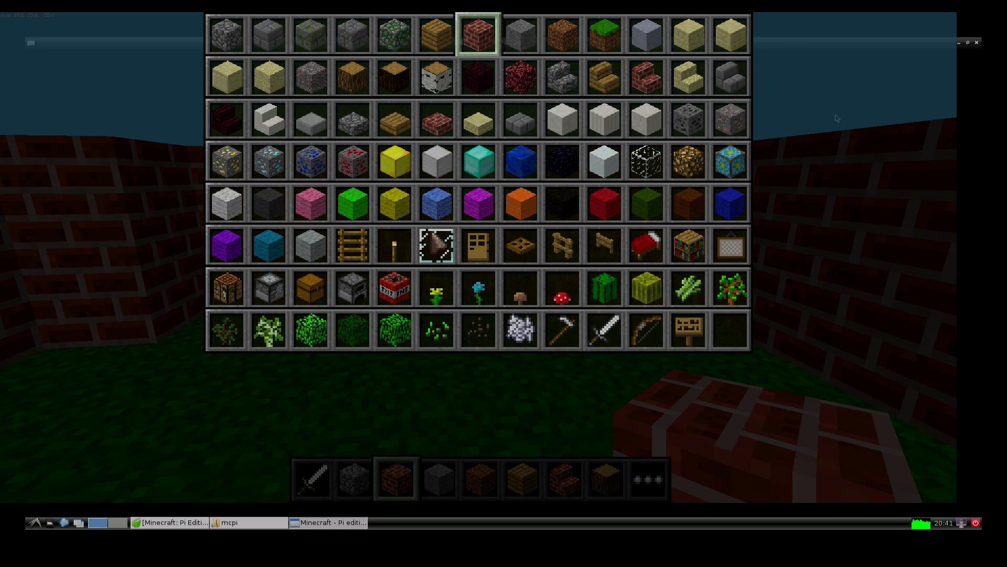
{"action": "left_click", "coordinate": [968, 43]}
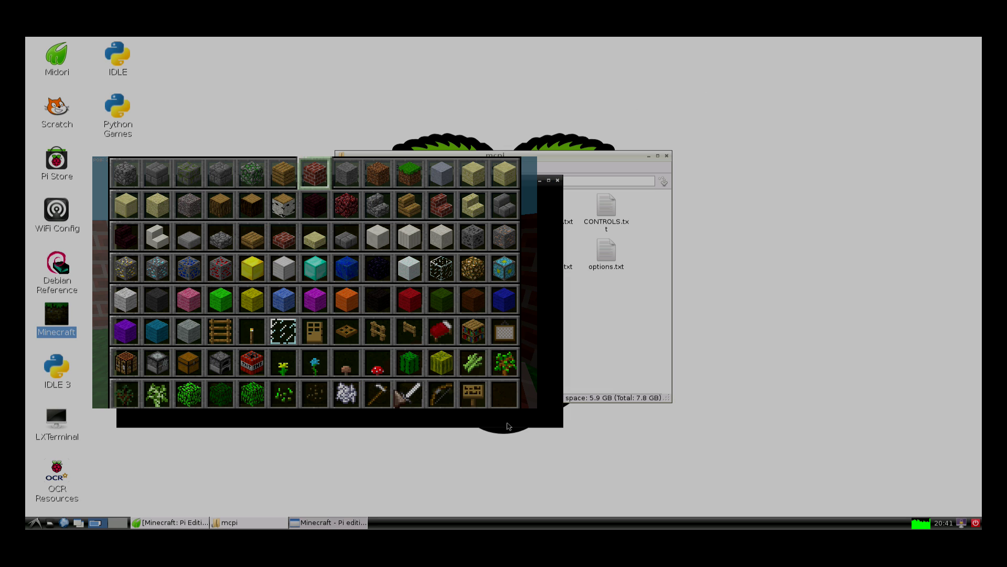
{"action": "left_click", "coordinate": [472, 392]}
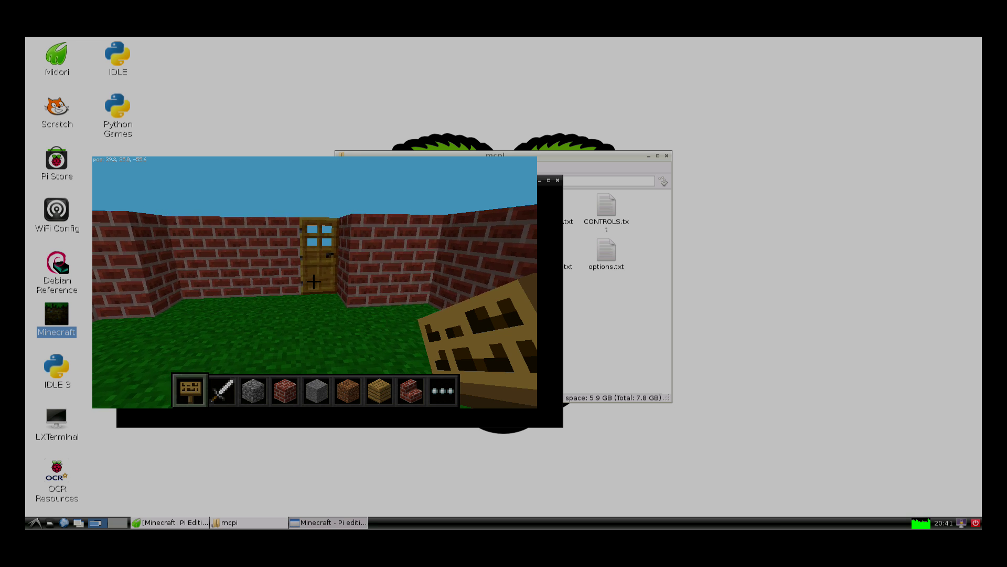
{"action": "key", "text": "Escape"}
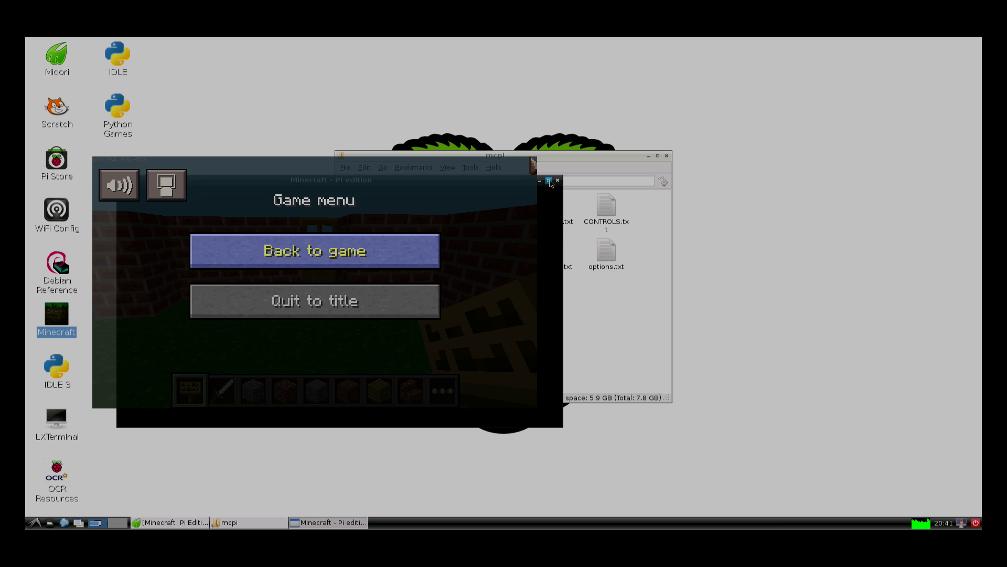
Maximize the game window, resume playing, and go out through the wooden door to the grass outside the brick enclosure
{"action": "left_click", "coordinate": [549, 181]}
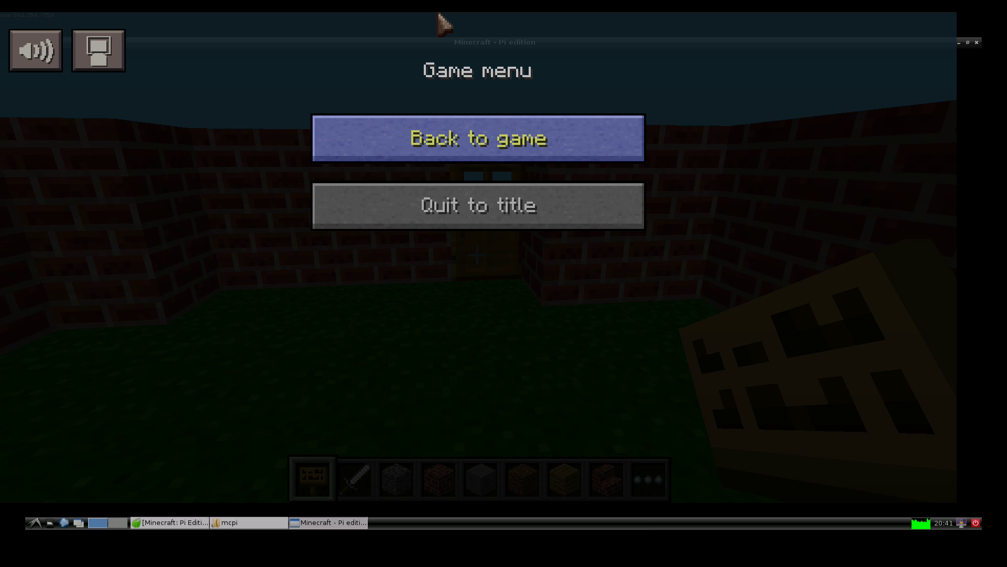
{"action": "key", "text": "Escape"}
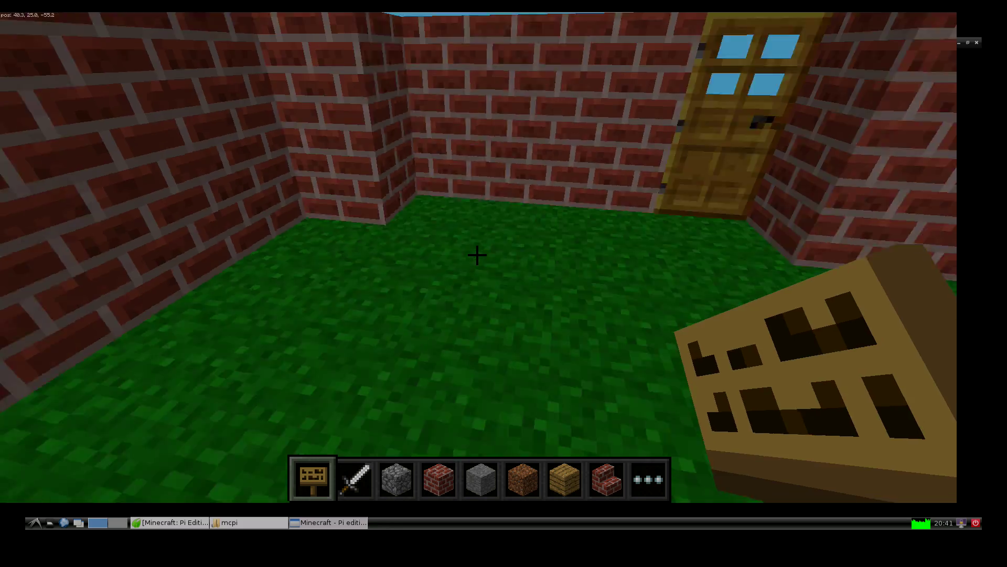
{"action": "key", "text": "w"}
{"action": "right_click", "coordinate": [476, 255]}
{"action": "key", "text": "w"}
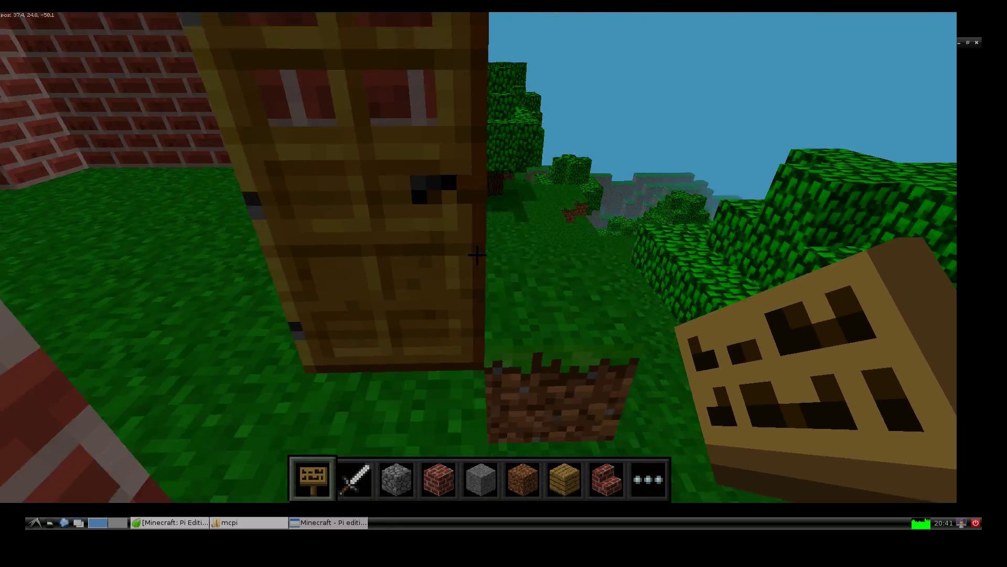
{"action": "key", "text": "s"}
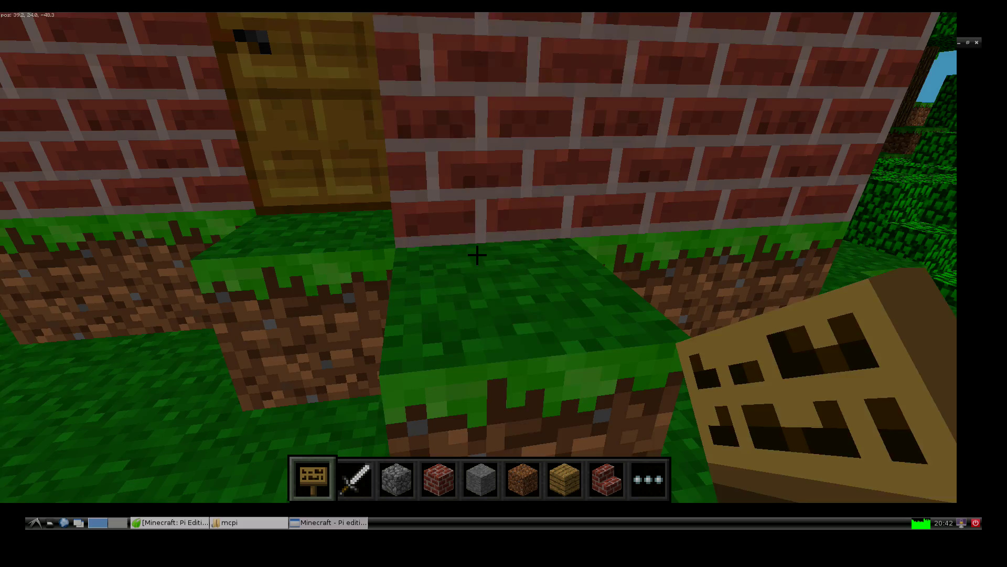
Place a sign on the grass block beside the door, breaking the first one and placing it again
{"action": "right_click", "coordinate": [477, 255]}
{"action": "mouse_move", "coordinate": [477, 255]}
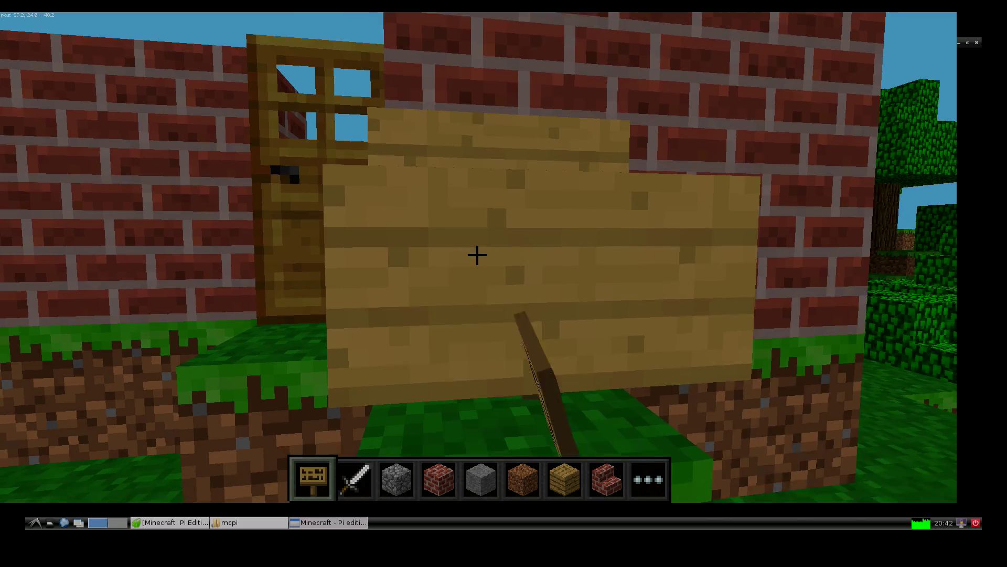
{"action": "left_click", "coordinate": [477, 255]}
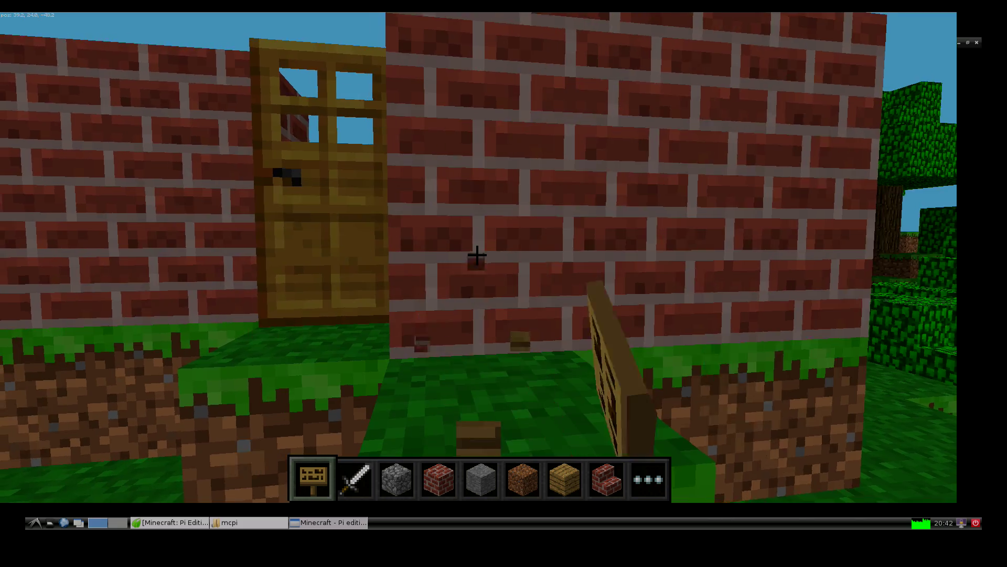
{"action": "right_click", "coordinate": [477, 255]}
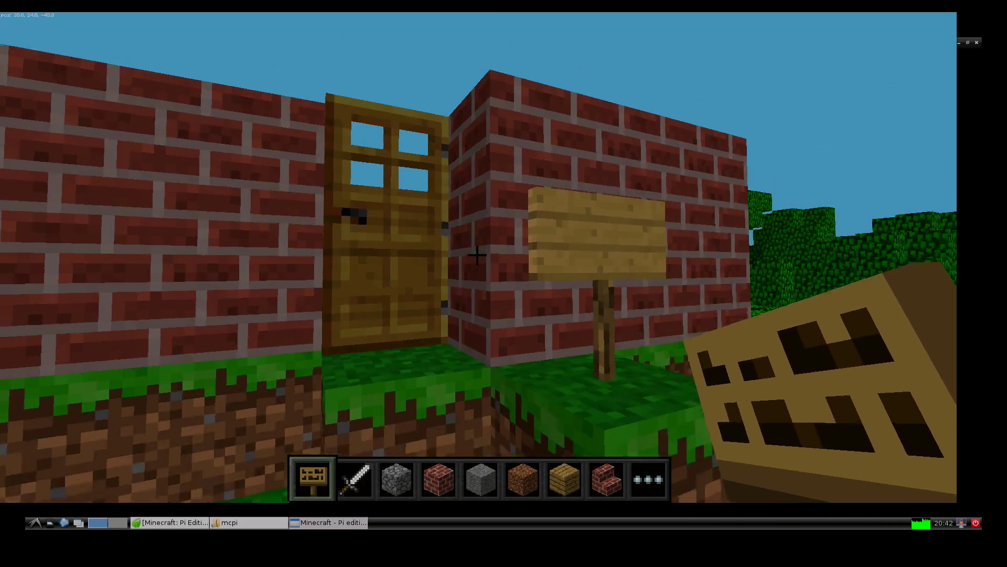
Open the wooden door from outside and walk back into the brick enclosure
{"action": "key", "text": "w"}
{"action": "right_click", "coordinate": [477, 255]}
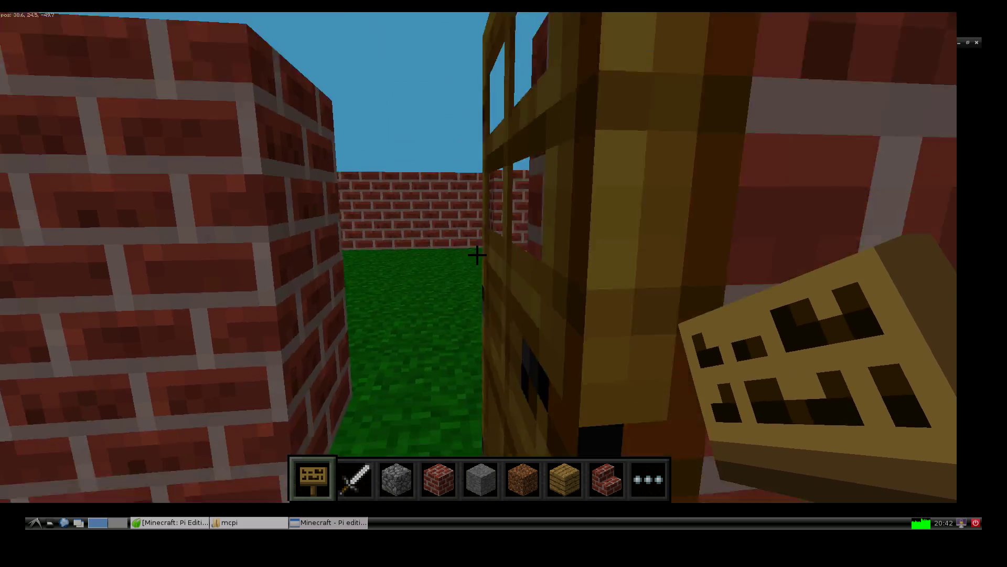
{"action": "key", "text": "w"}
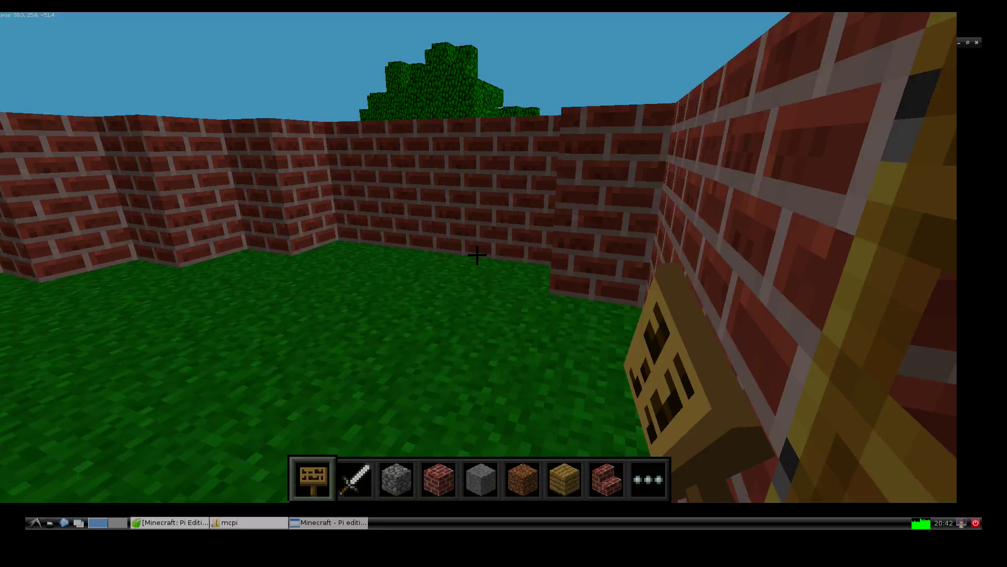
Switch the camera to third-person view and return to the game
{"action": "key", "text": "Escape"}
{"action": "left_click", "coordinate": [100, 58]}
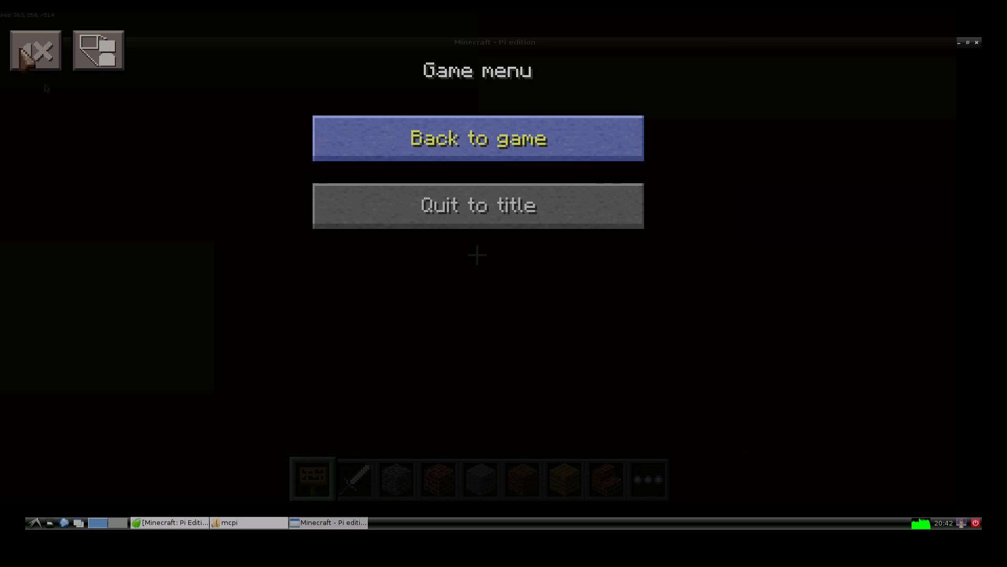
{"action": "left_click", "coordinate": [388, 137]}
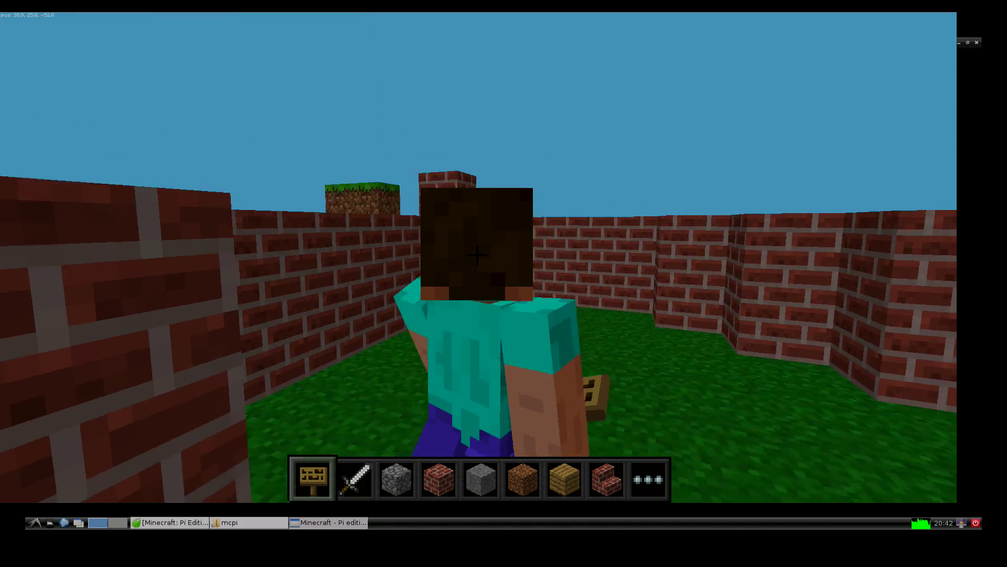
Walk the character around the brick enclosure in third-person view and out to the doorway beside the sign
{"action": "key", "text": "w"}
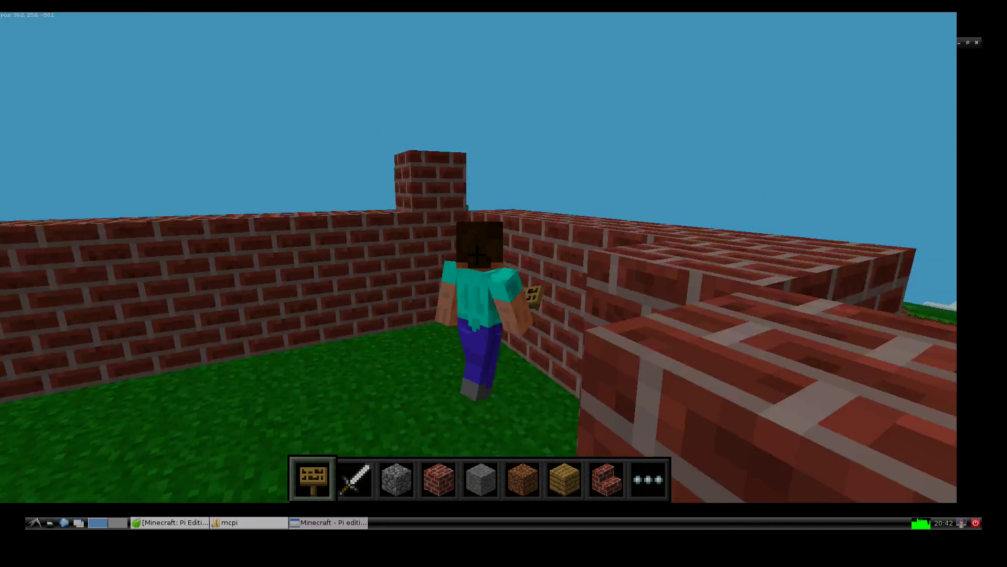
{"action": "key", "text": "w"}
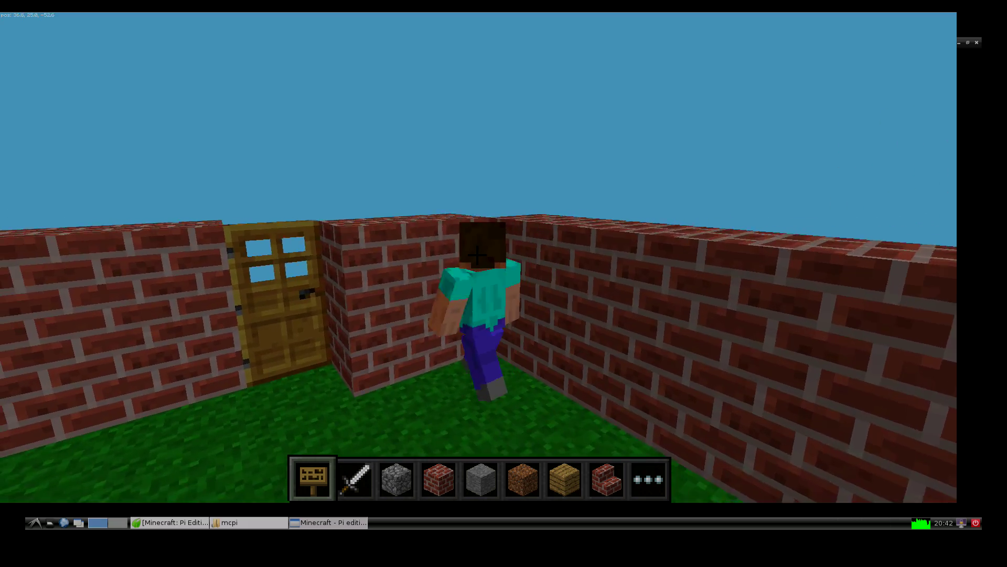
{"action": "key", "text": "w"}
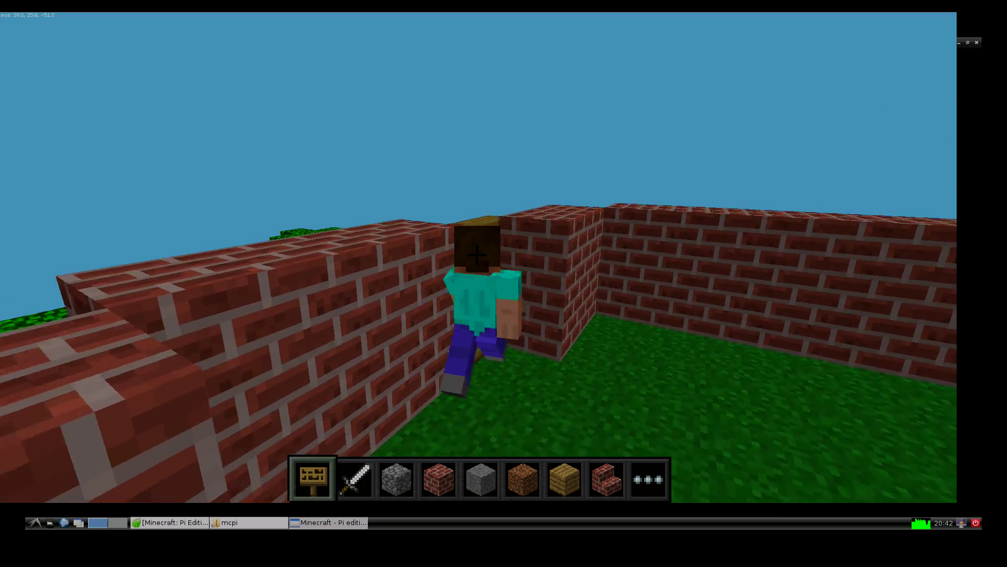
{"action": "key", "text": "w"}
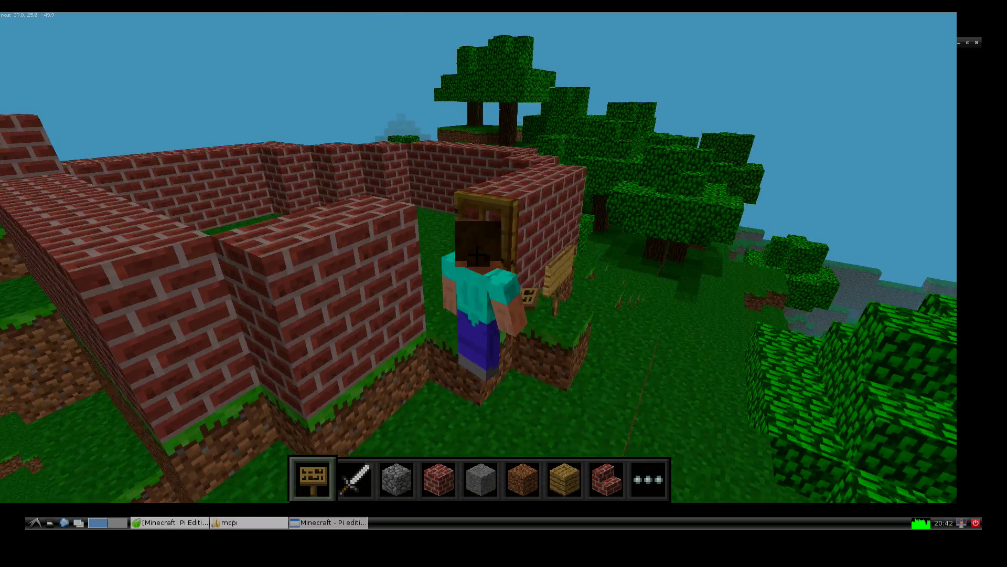
Switch the camera back to first-person view and quit to the title screen
{"action": "key", "text": "Escape"}
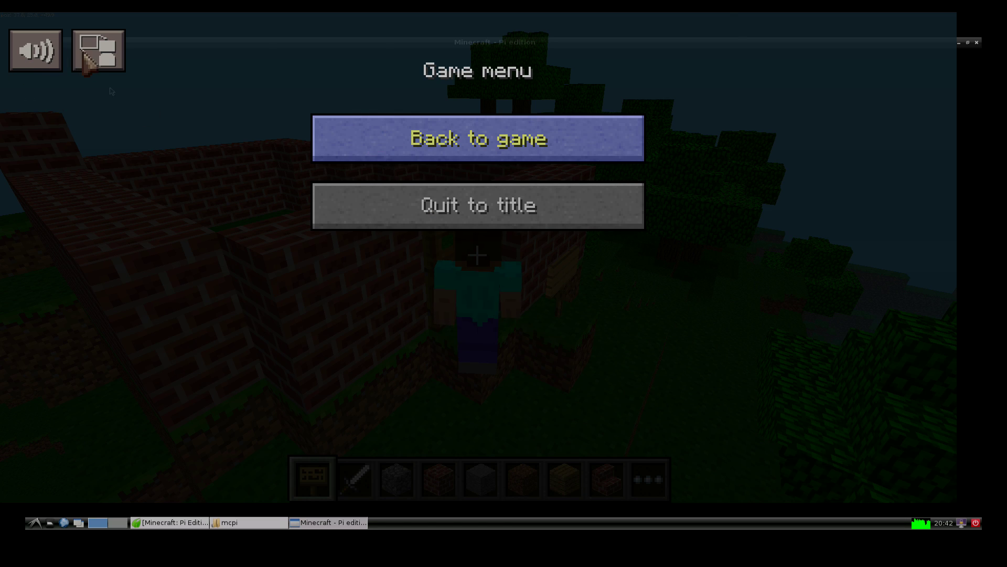
{"action": "left_click", "coordinate": [87, 55]}
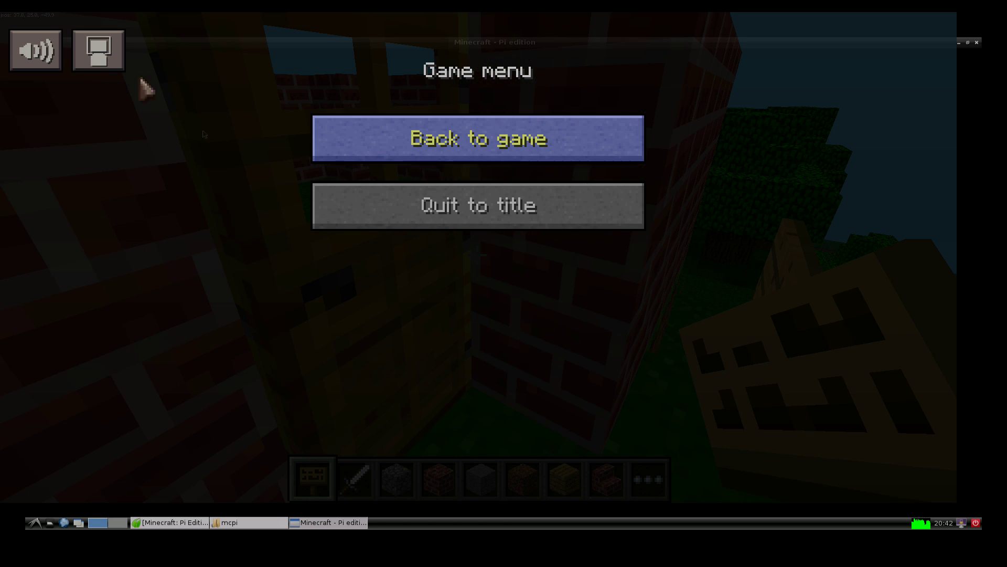
{"action": "left_click", "coordinate": [424, 207]}
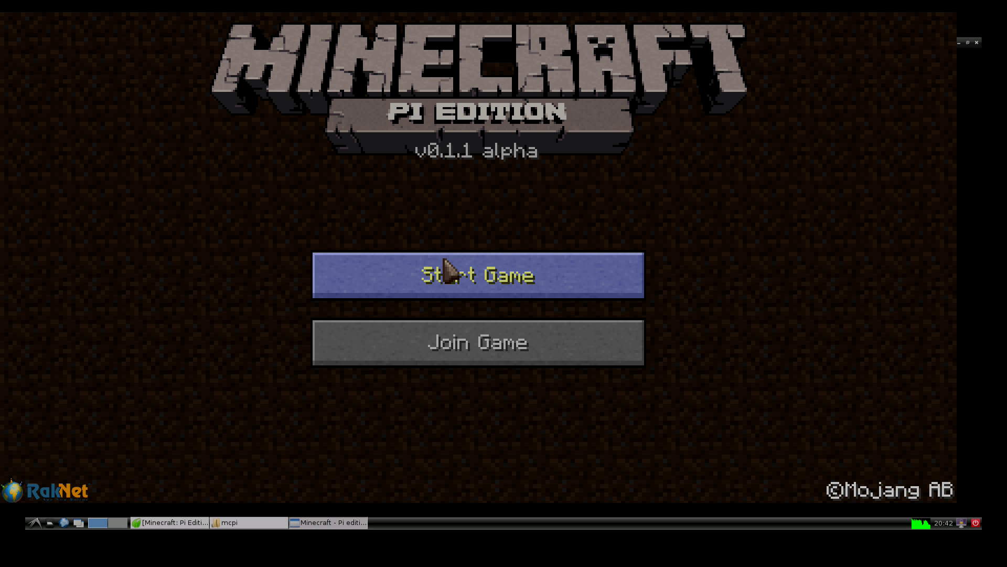
Restore the game window to its smaller size and try to join the game listed on the local network
{"action": "left_click", "coordinate": [968, 42]}
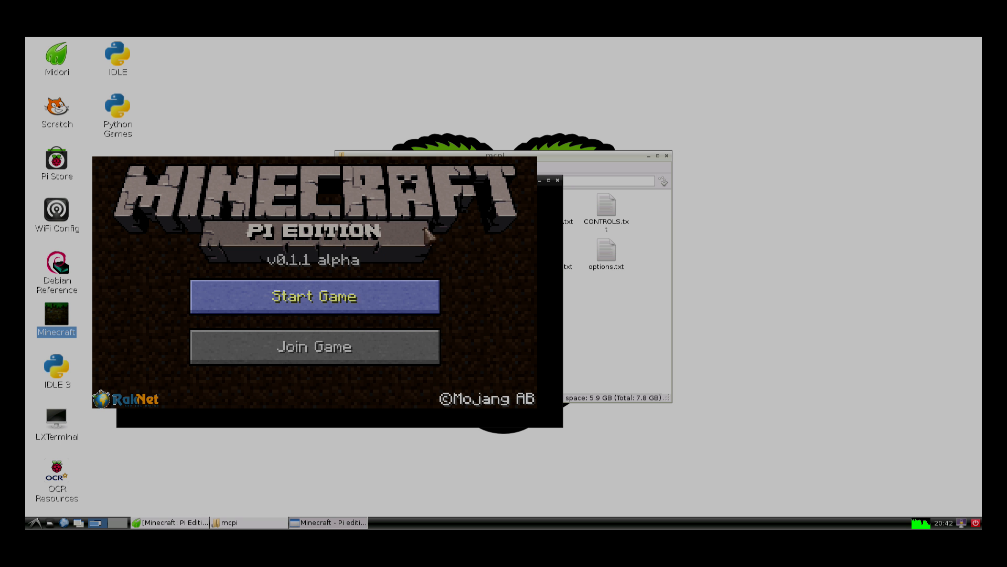
{"action": "left_click", "coordinate": [292, 355]}
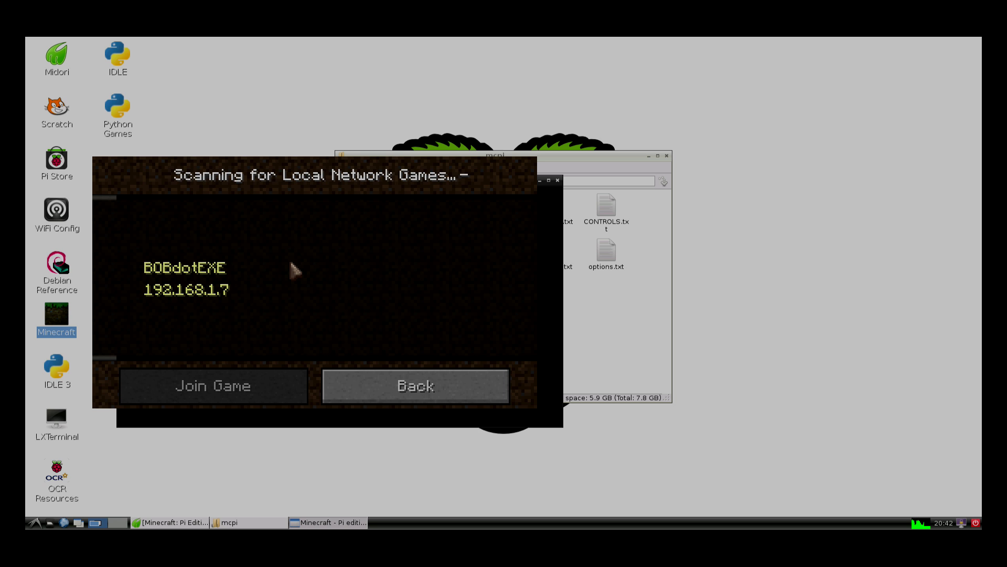
{"action": "left_click", "coordinate": [237, 279]}
{"action": "left_click", "coordinate": [238, 383]}
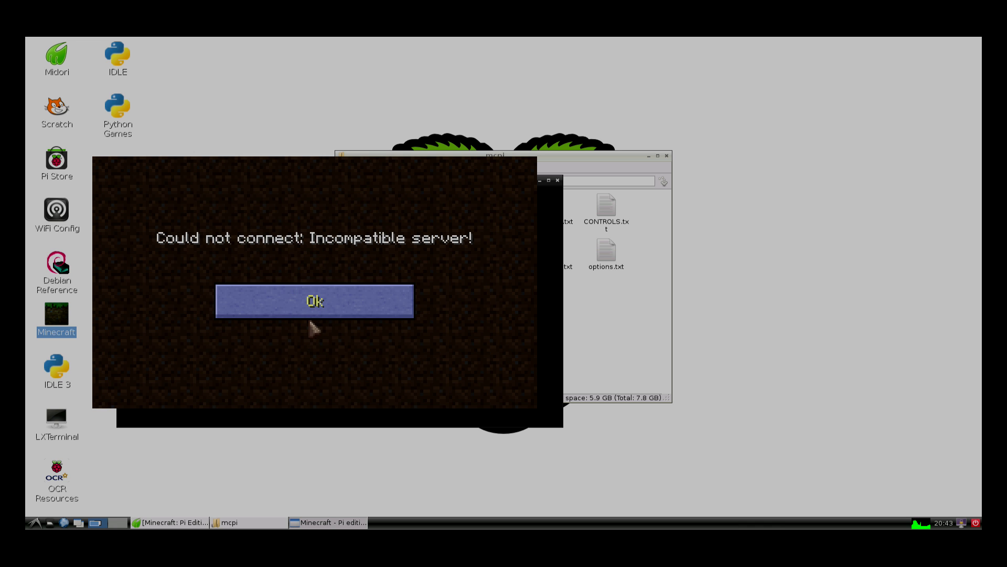
{"action": "left_click", "coordinate": [316, 300]}
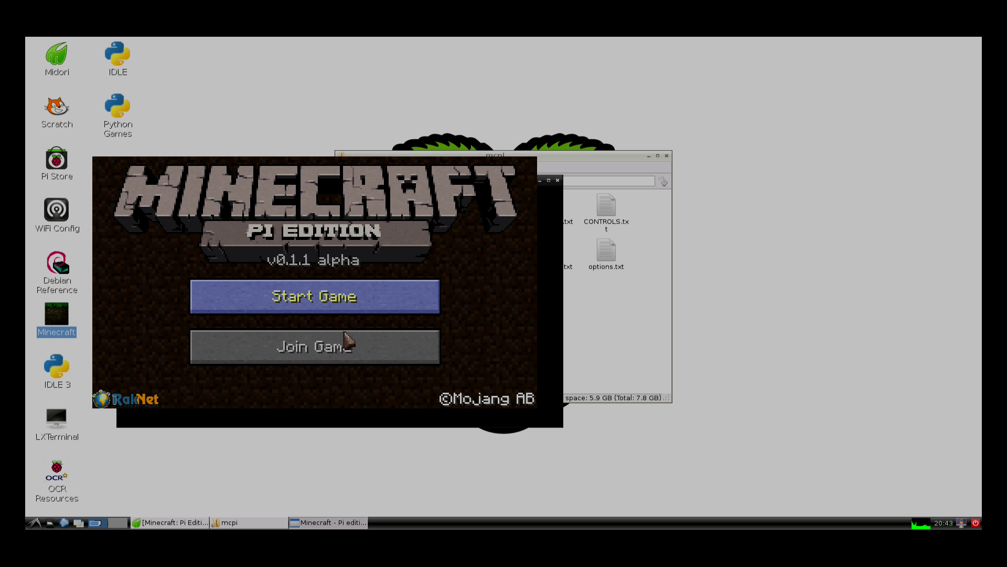
Create a new world from the world selection and maximize the game window
{"action": "left_click", "coordinate": [376, 300]}
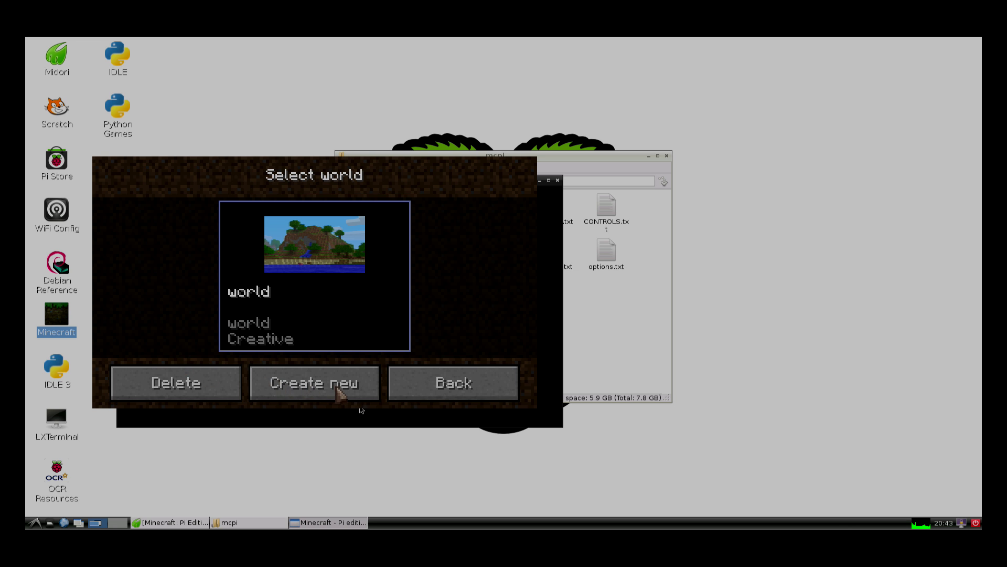
{"action": "left_click", "coordinate": [412, 380]}
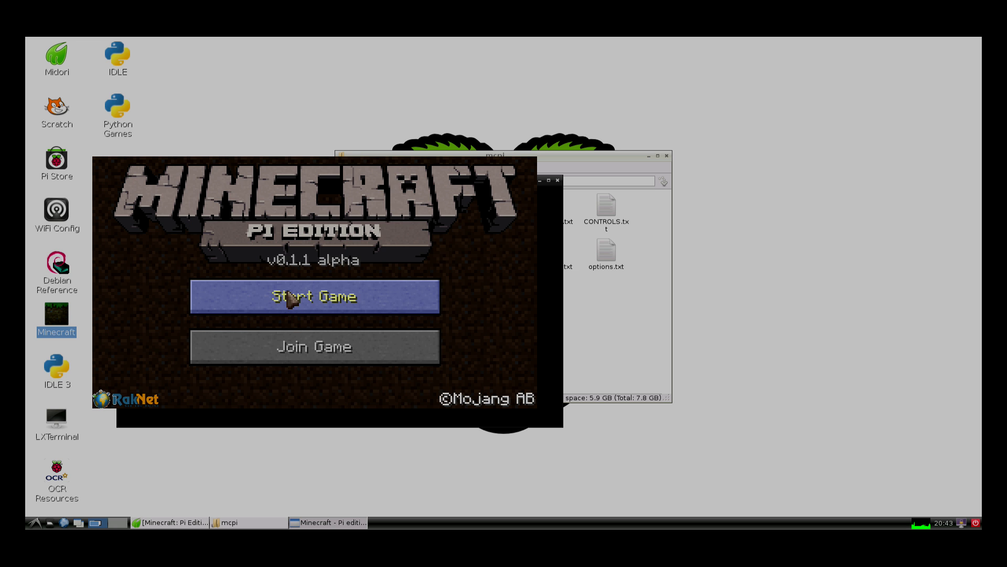
{"action": "left_click", "coordinate": [291, 295]}
{"action": "left_click", "coordinate": [306, 387]}
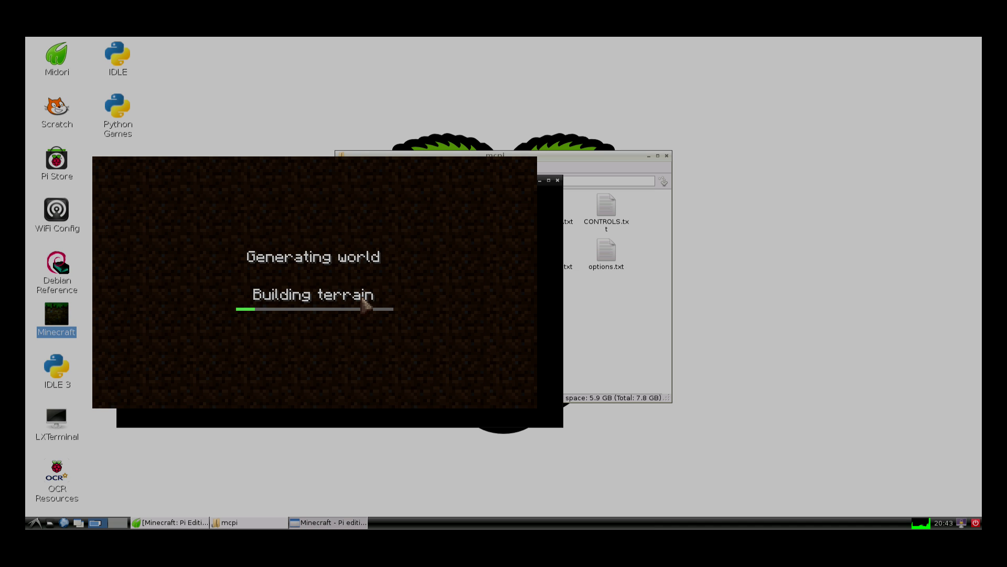
{"action": "left_click", "coordinate": [549, 181]}
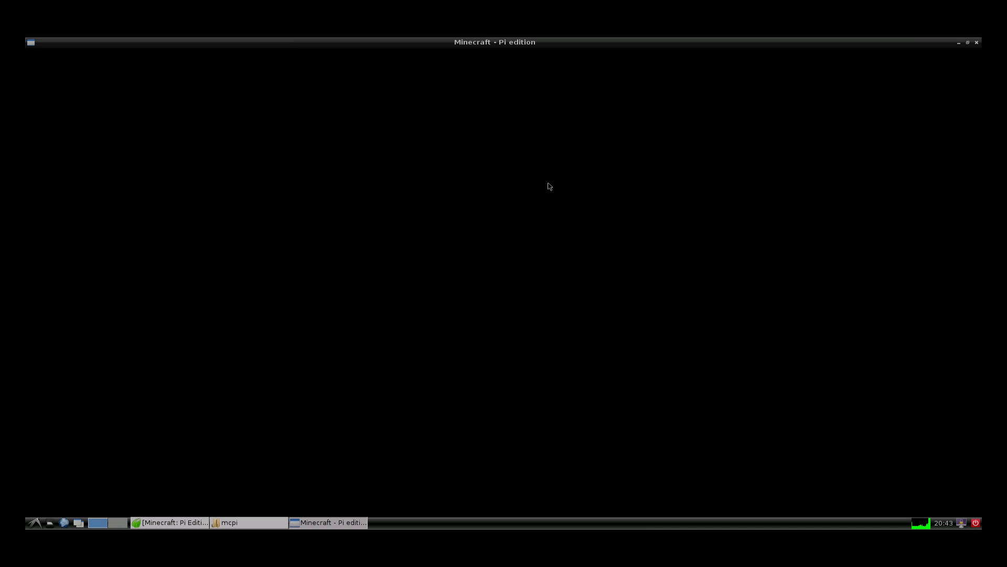